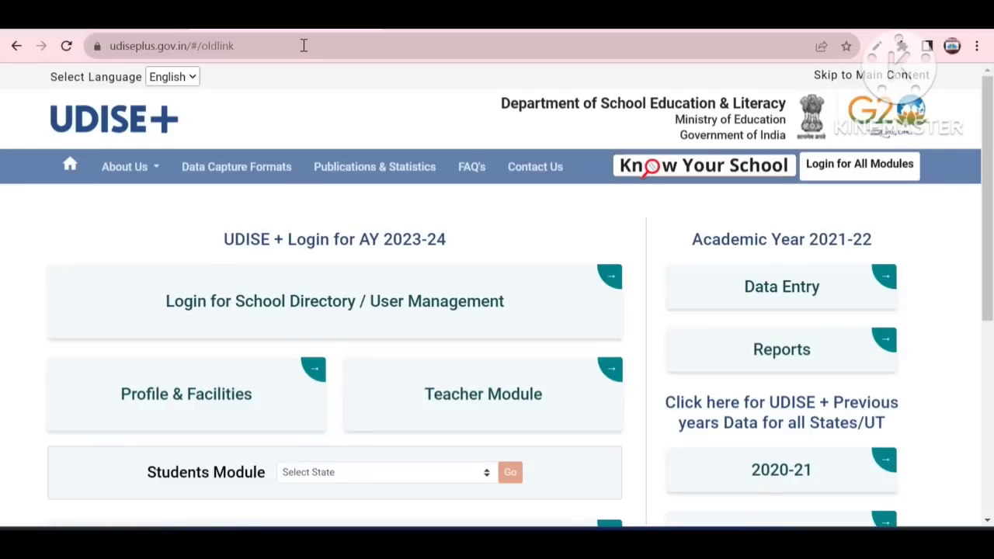
Search the web for "udise plus", then open the UDISE+ site's login page for all modules
left_click(303, 46)
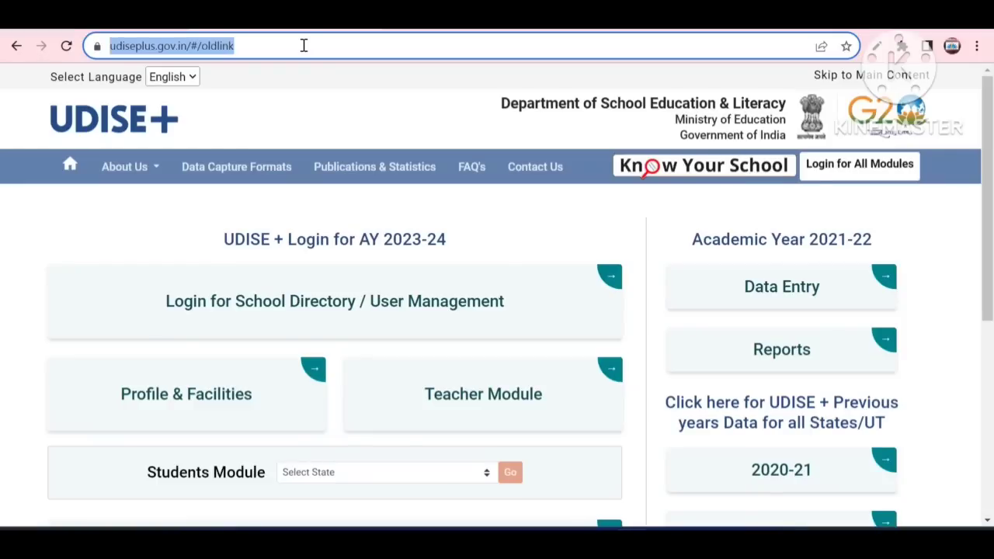
type("udise")
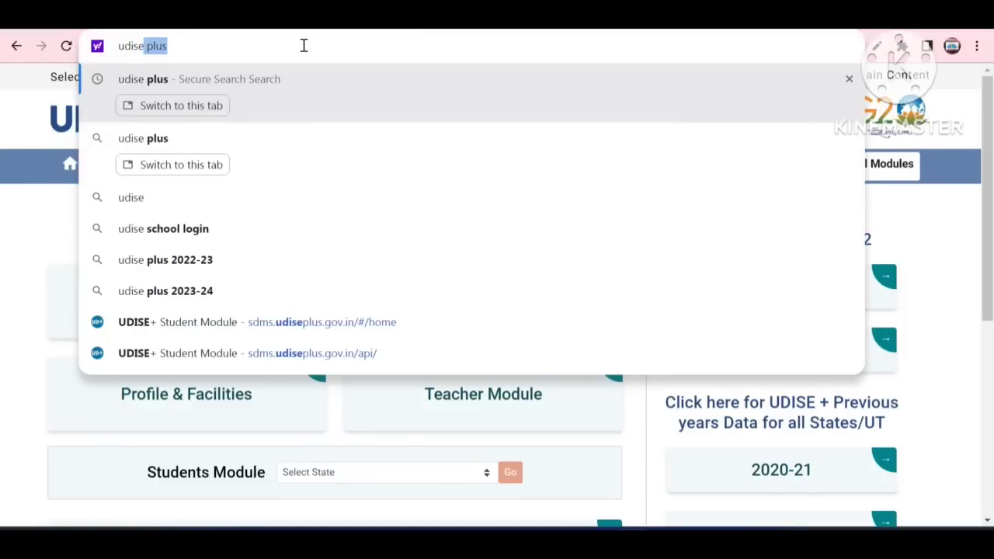
key("Return")
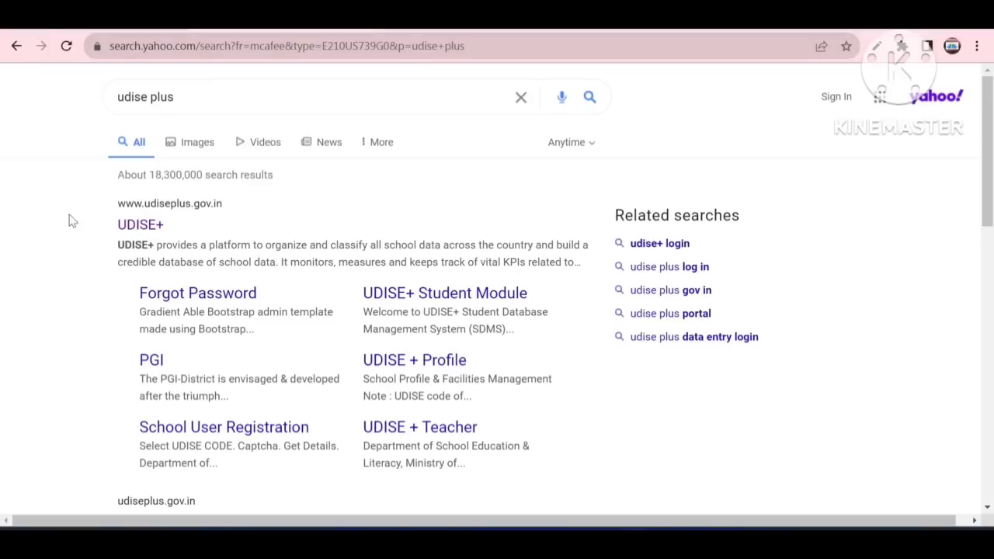
left_click(138, 225)
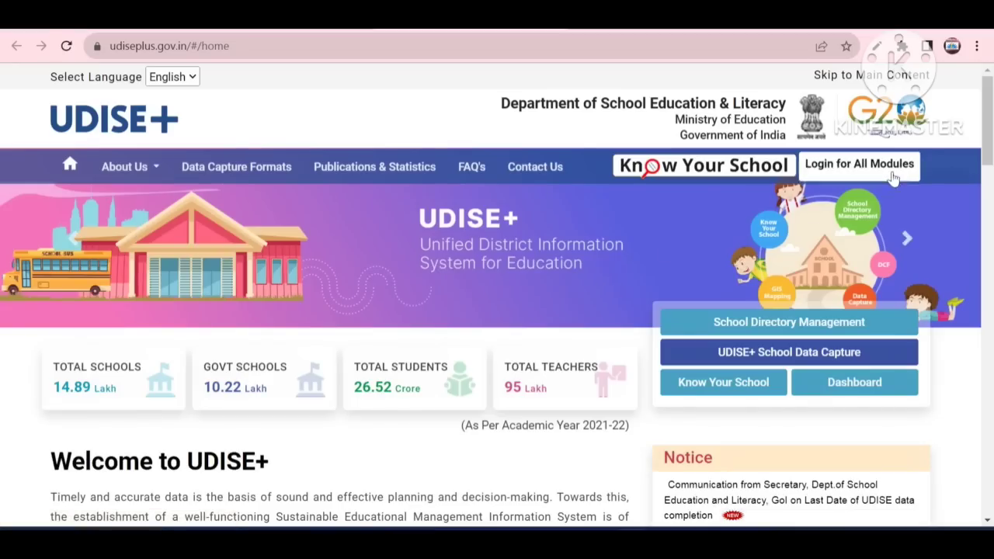
left_click(851, 167)
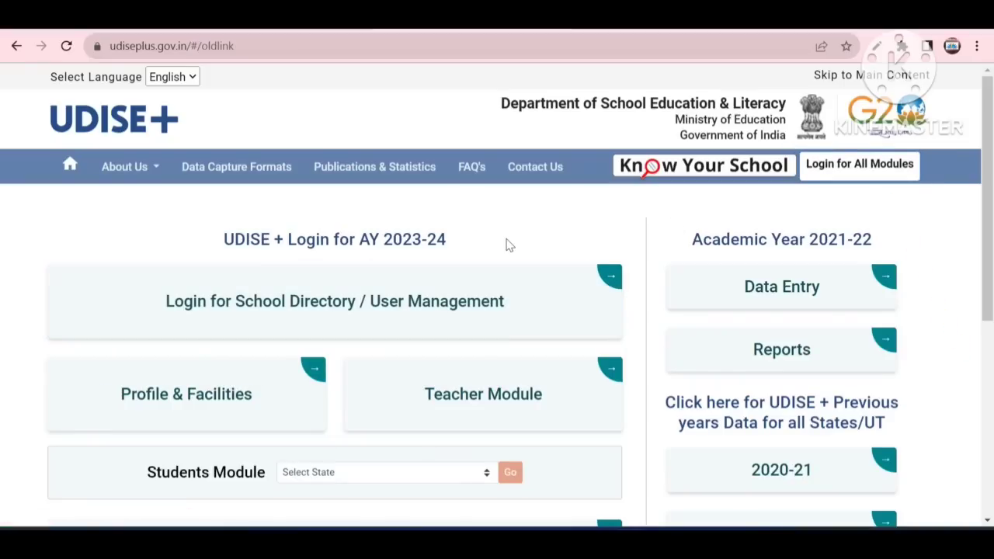
Choose CHHATTISGARH as the state for the Students Module and go to its login page
scroll(505, 245, "down", 1)
scroll(506, 244, "down", 1)
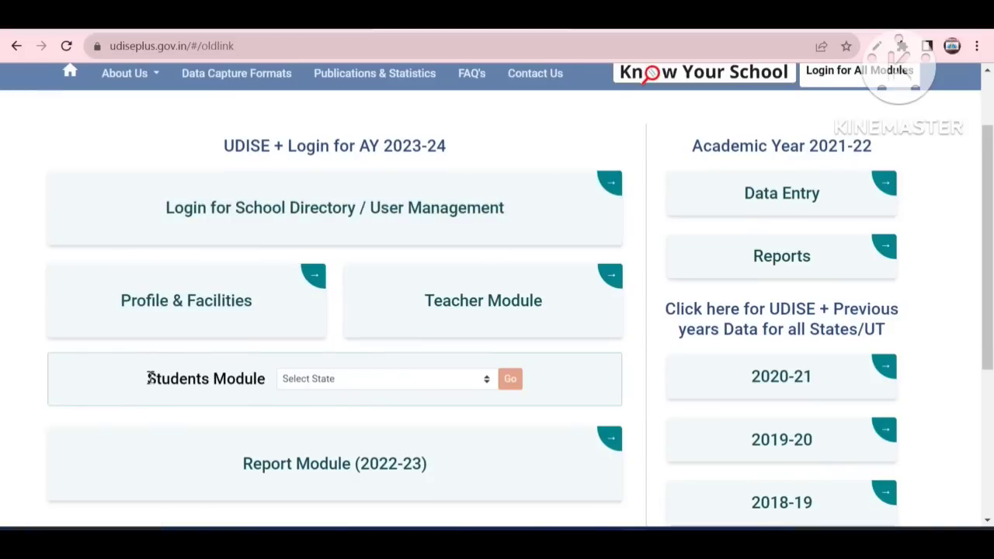
scroll(153, 383, "down", 1)
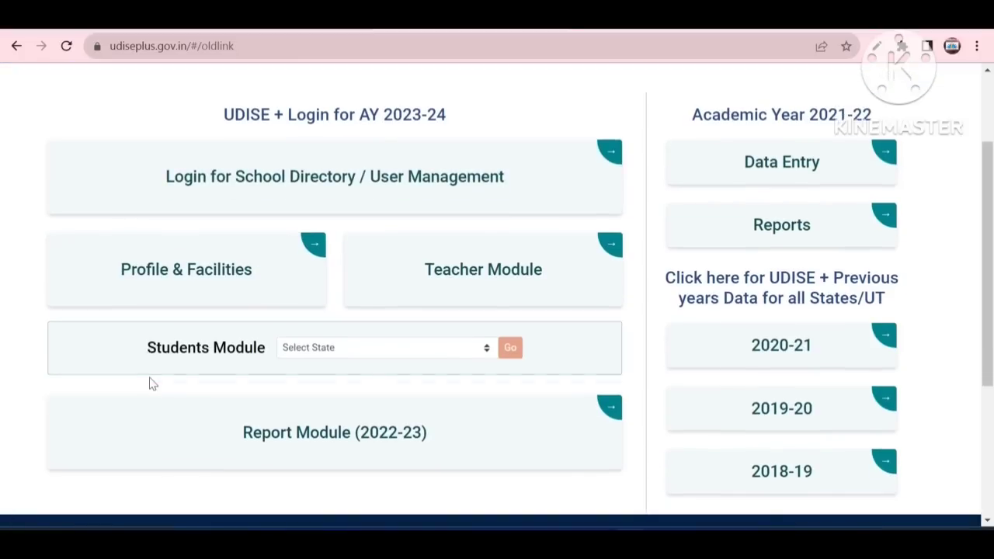
left_click(160, 281)
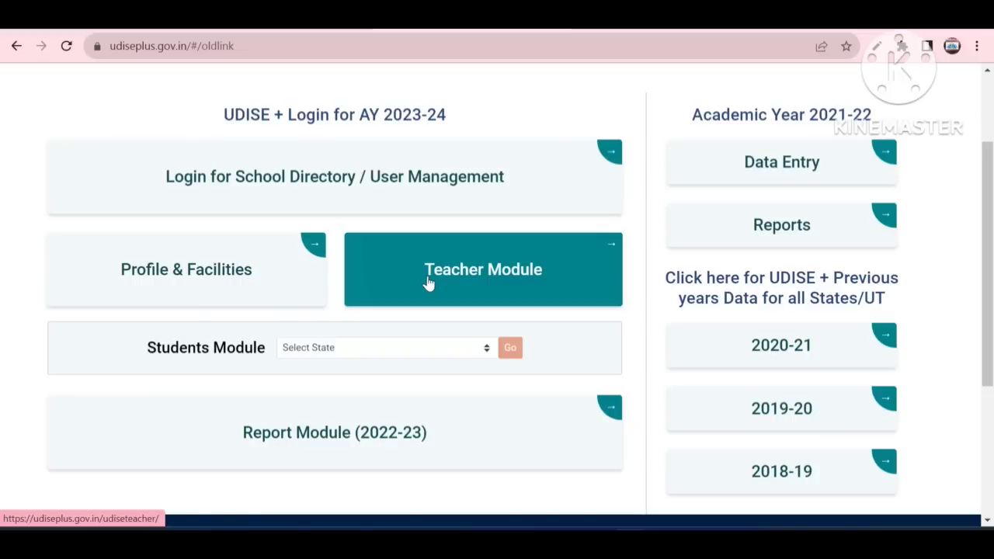
left_click(303, 357)
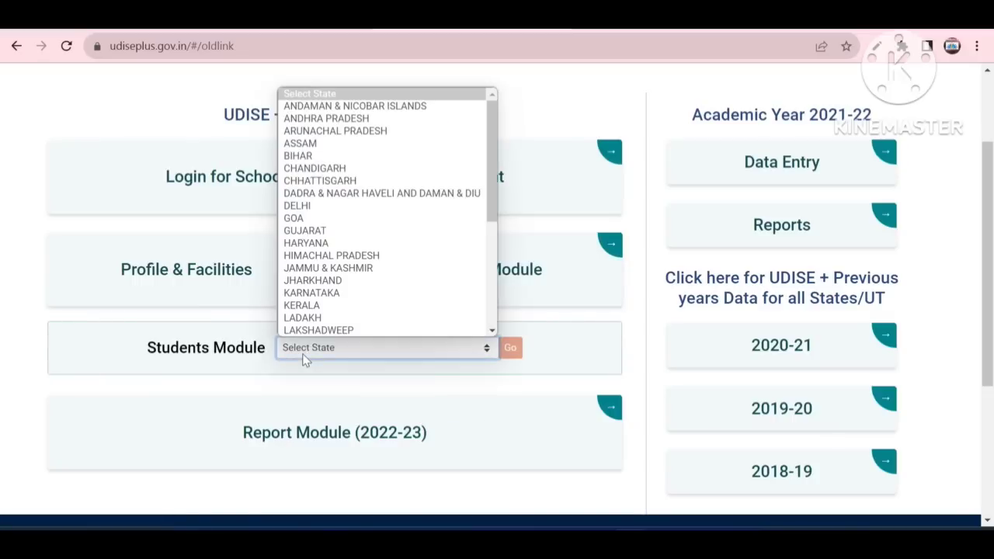
left_click(305, 359)
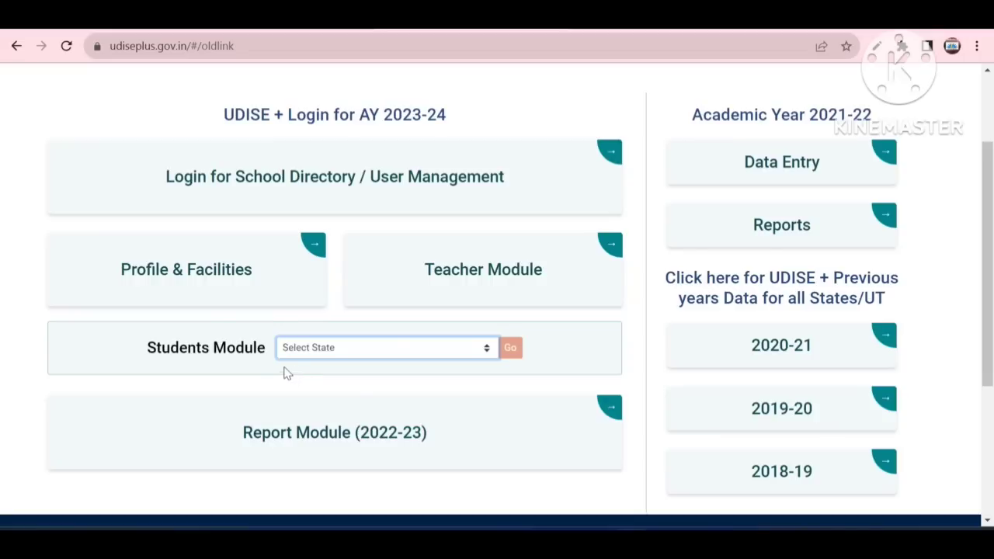
left_click(316, 351)
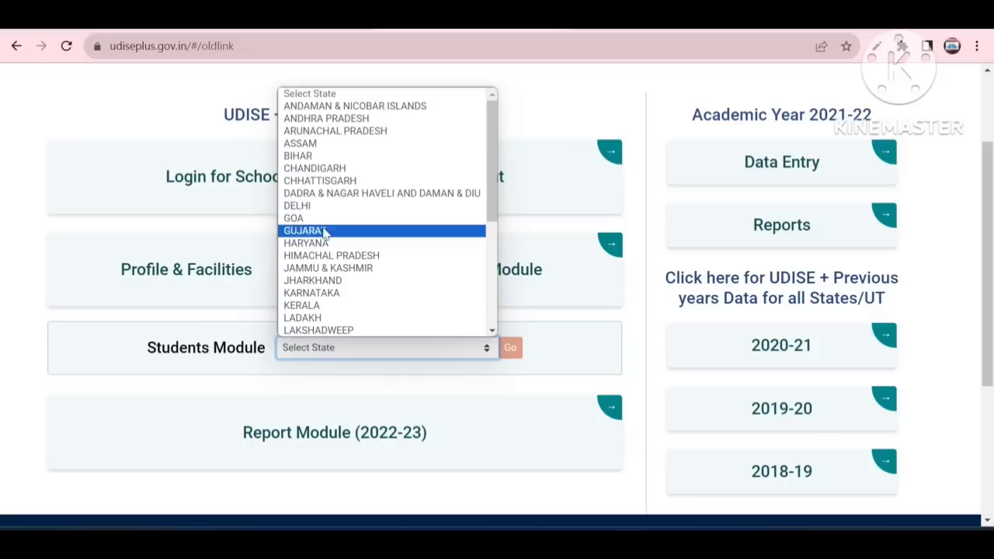
left_click(322, 181)
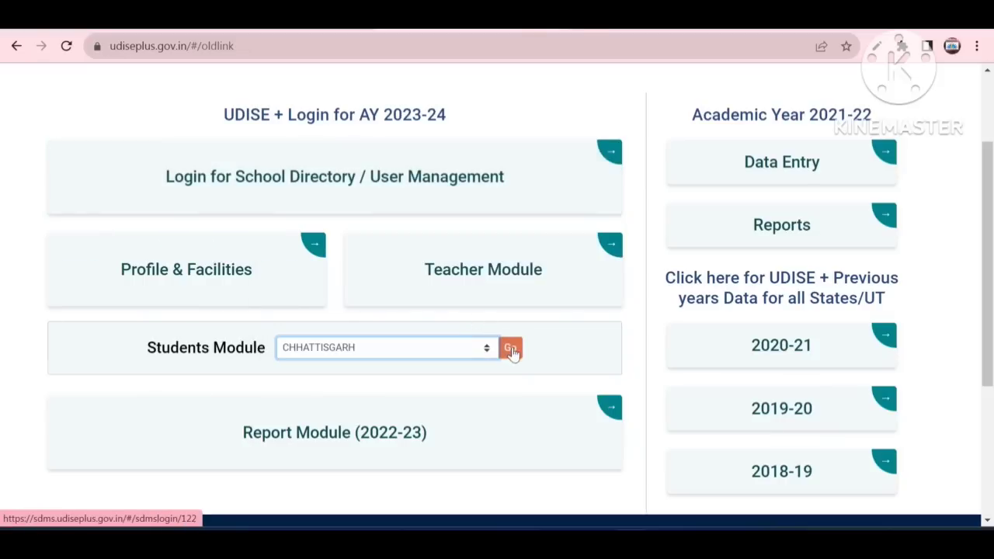
left_click(509, 348)
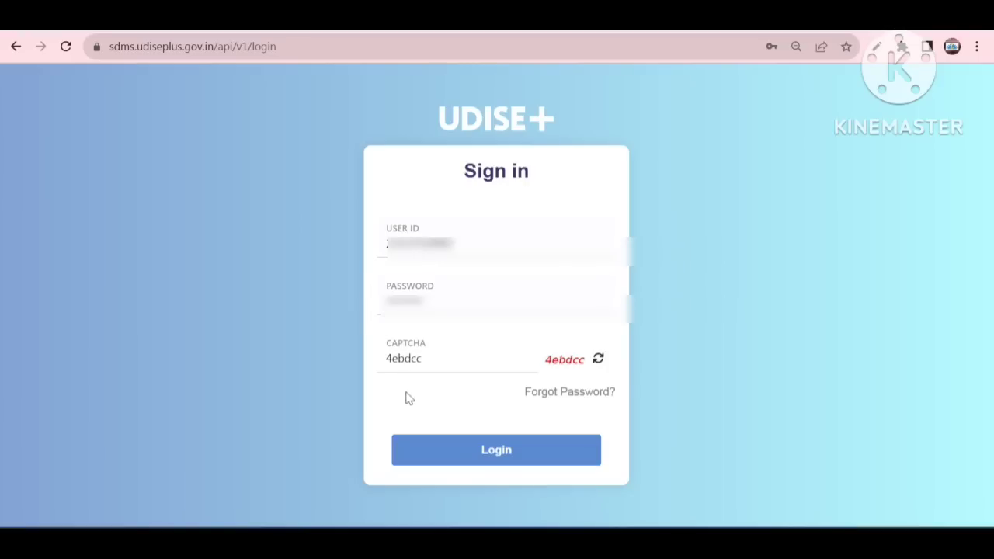
Log in with the filled-in credentials and captcha, and enter the academic year 2022-23
left_click(480, 450)
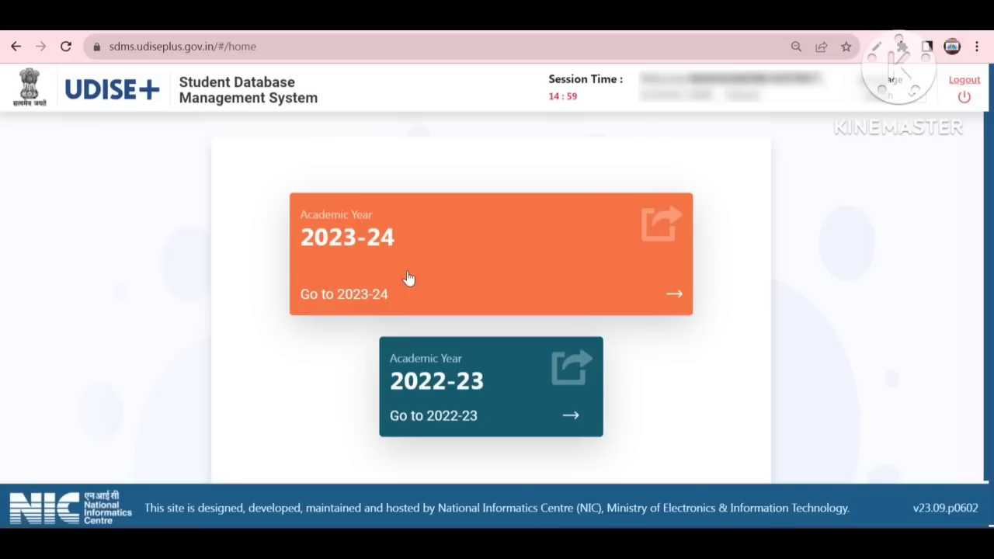
left_click(473, 386)
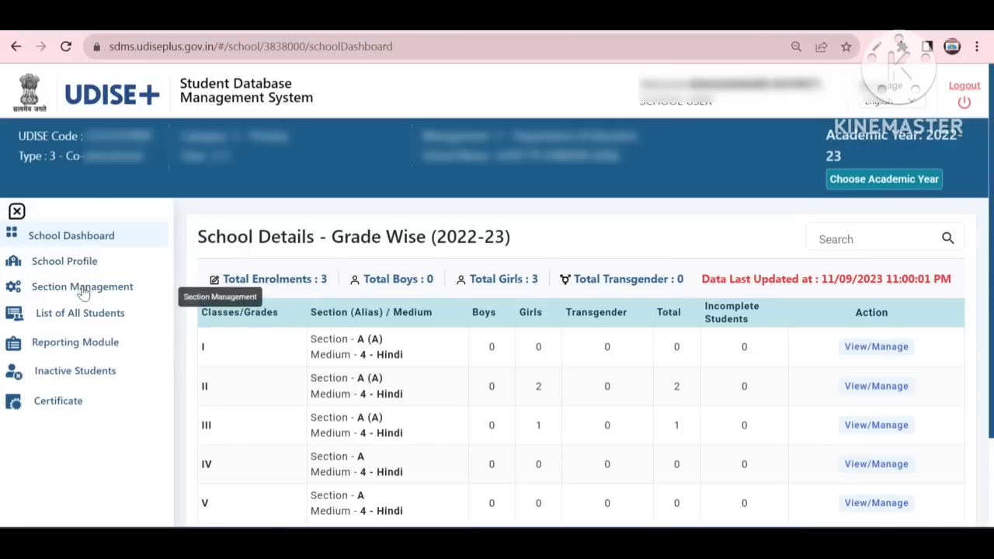
Review the list of all students for 2022-23, including their entry status and Aadhaar validation
left_click(81, 325)
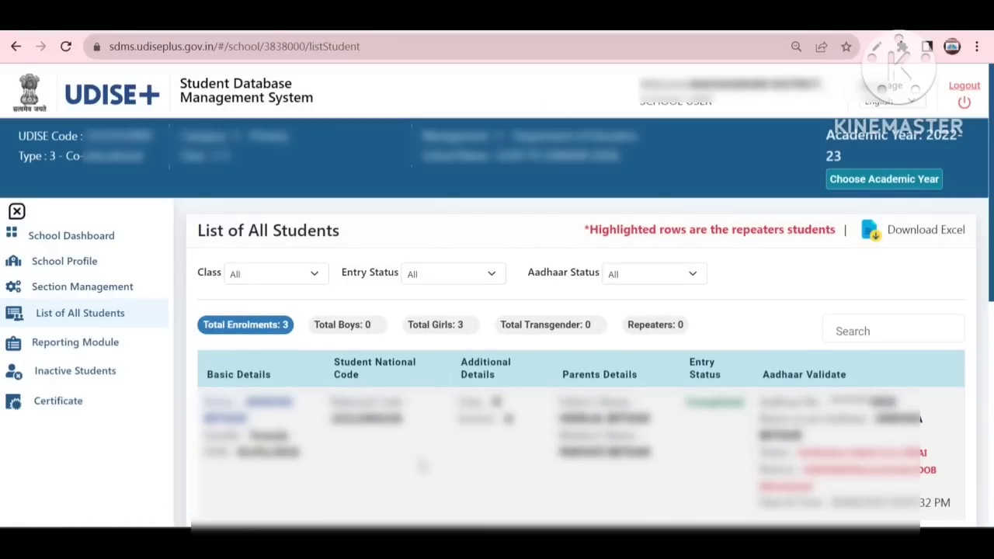
scroll(422, 466, "down", 3)
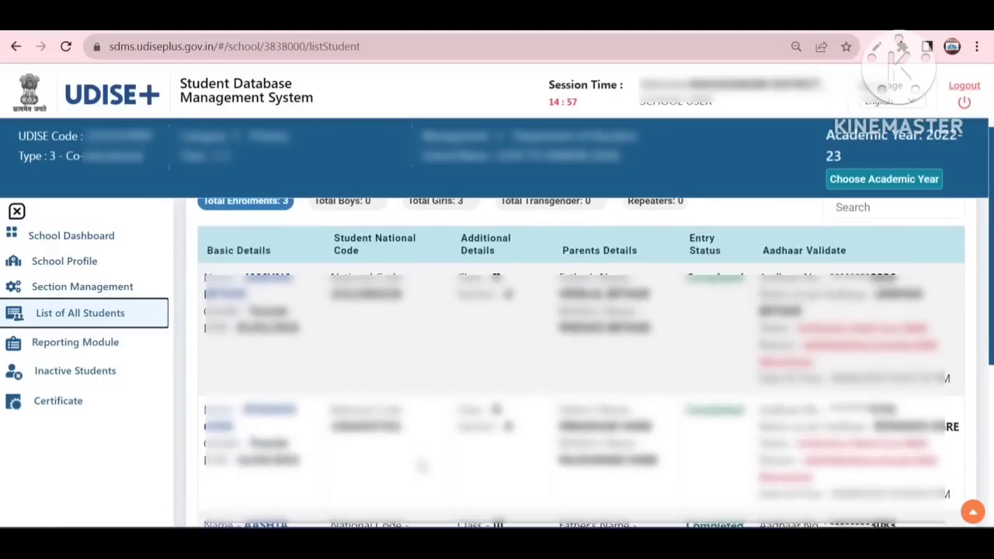
scroll(422, 466, "down", 4)
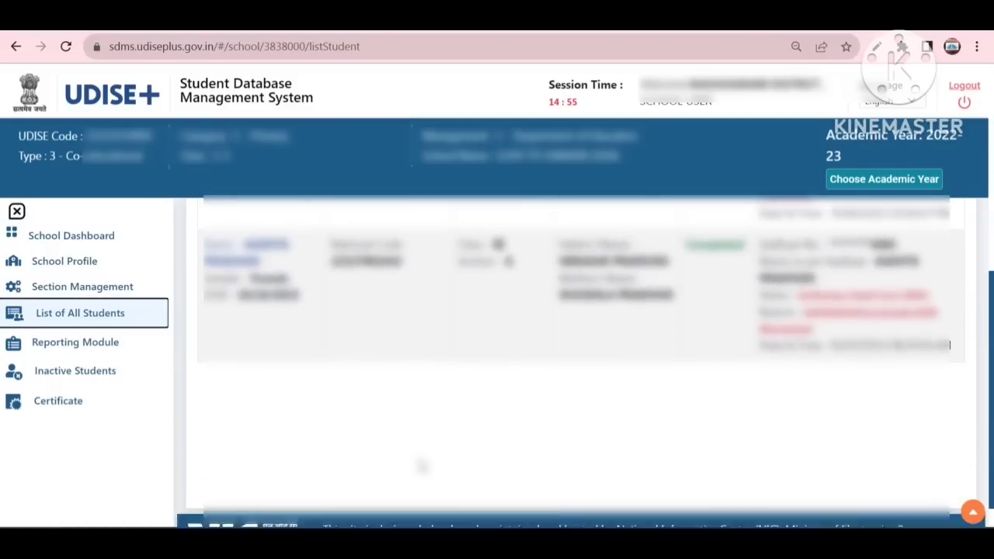
scroll(422, 466, "up", 5)
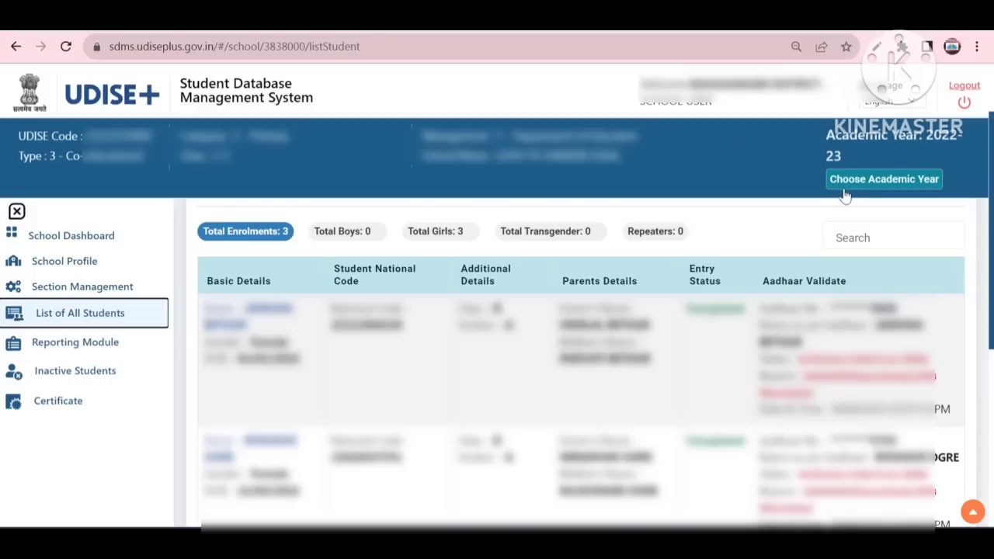
Switch to the academic year 2023-24 and dismiss the School Information notice
left_click(891, 188)
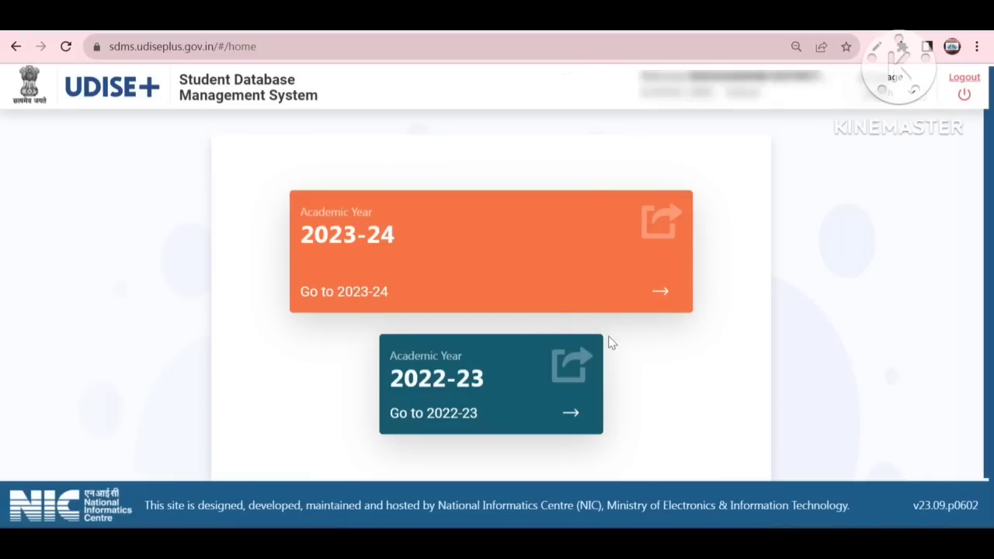
left_click(386, 246)
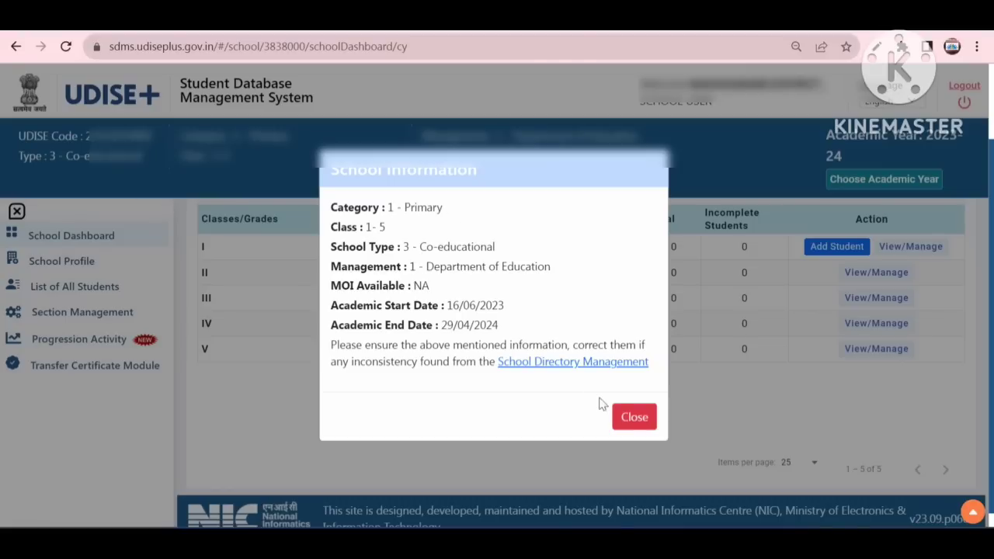
left_click(633, 418)
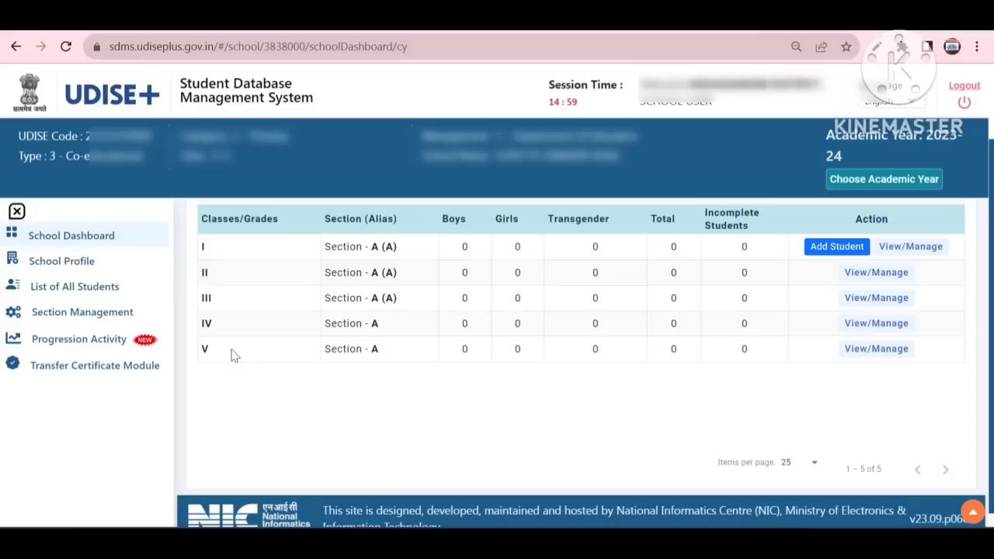
Check the school profile and the list of all students for 2023-24
left_click(50, 264)
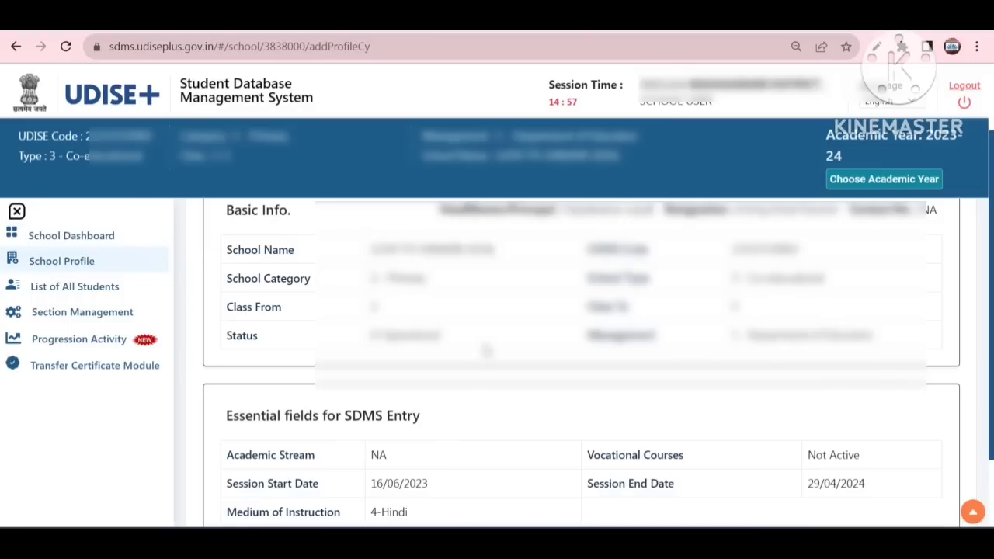
left_click(74, 295)
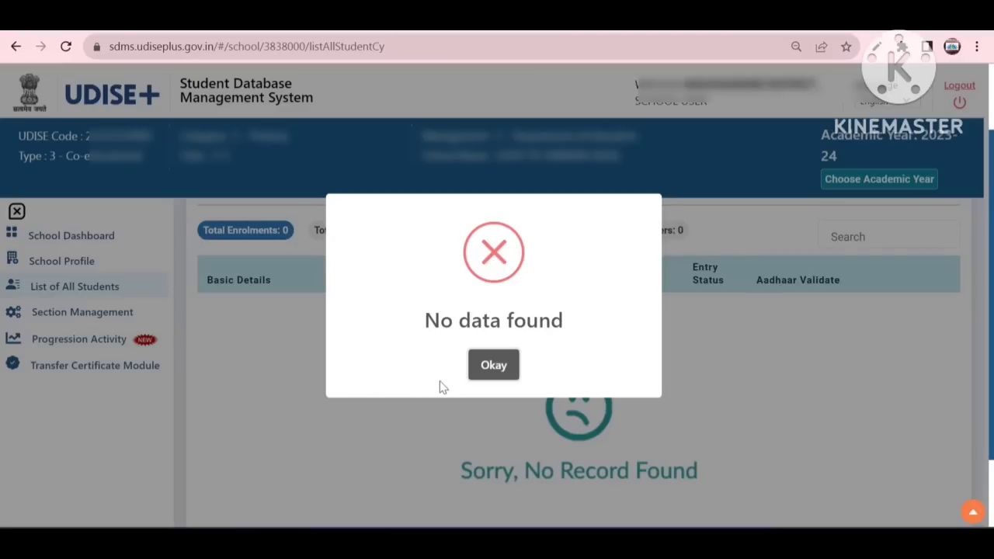
left_click(493, 366)
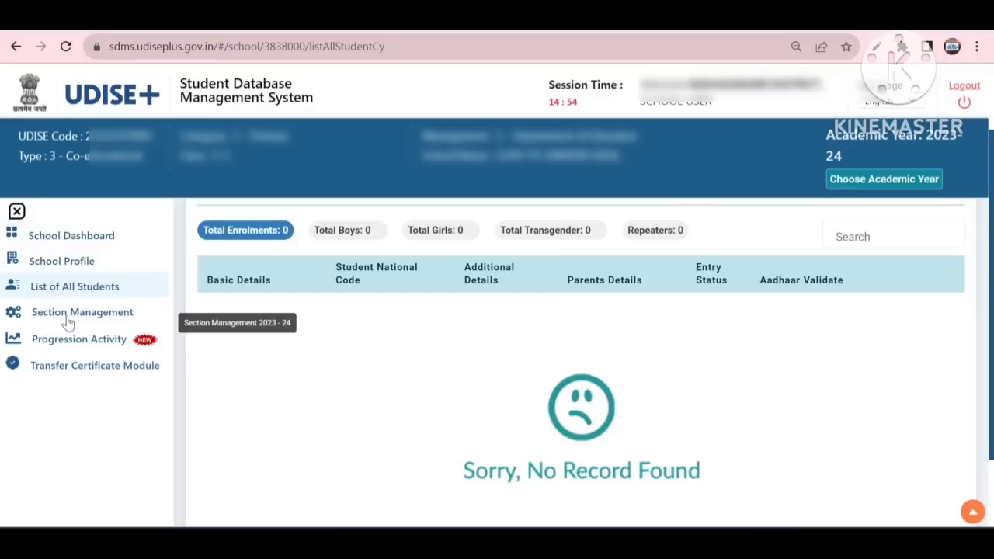
Open Section Management for 2023-24 and inspect the existing sections of Class I, Class II and Class III
left_click(129, 322)
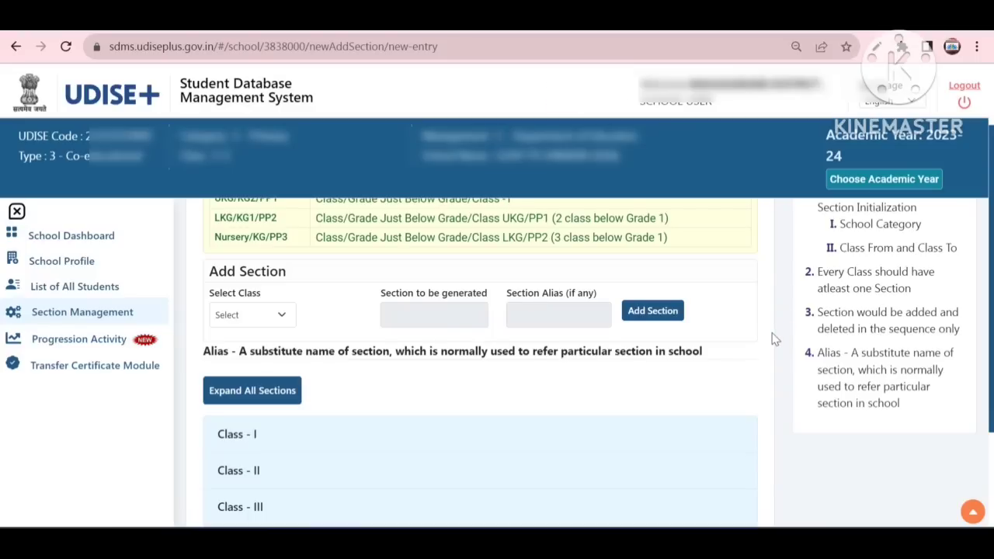
scroll(773, 339, "down", 1)
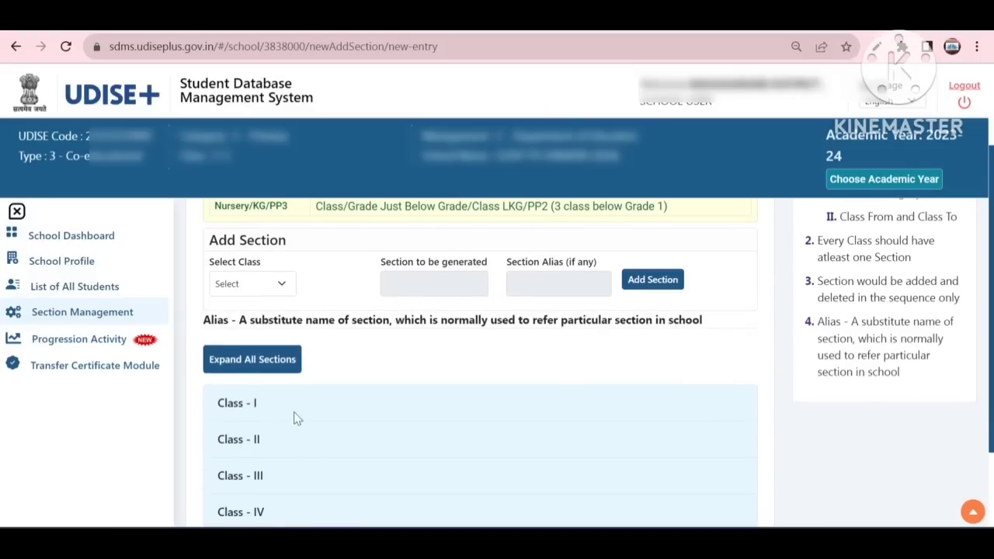
left_click(325, 416)
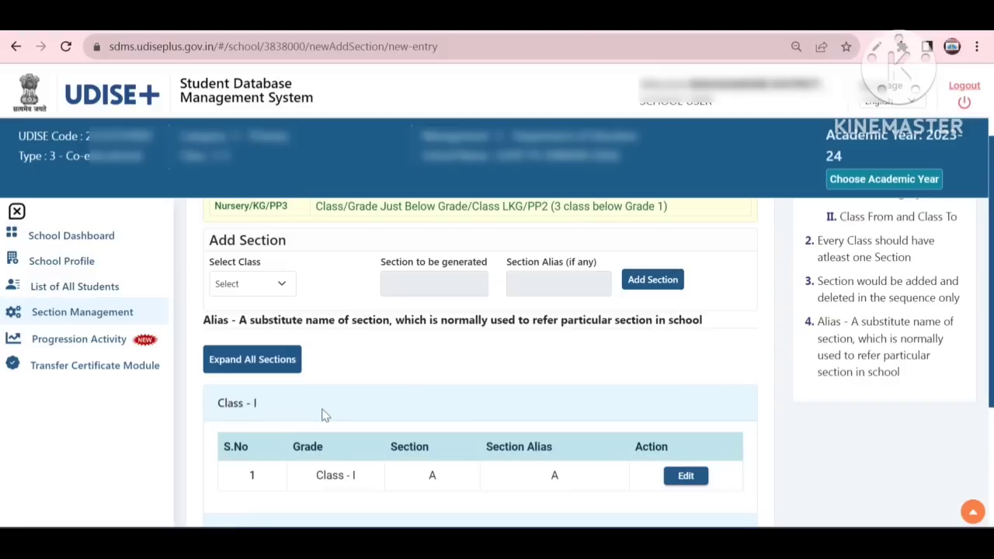
scroll(324, 415, "down", 3)
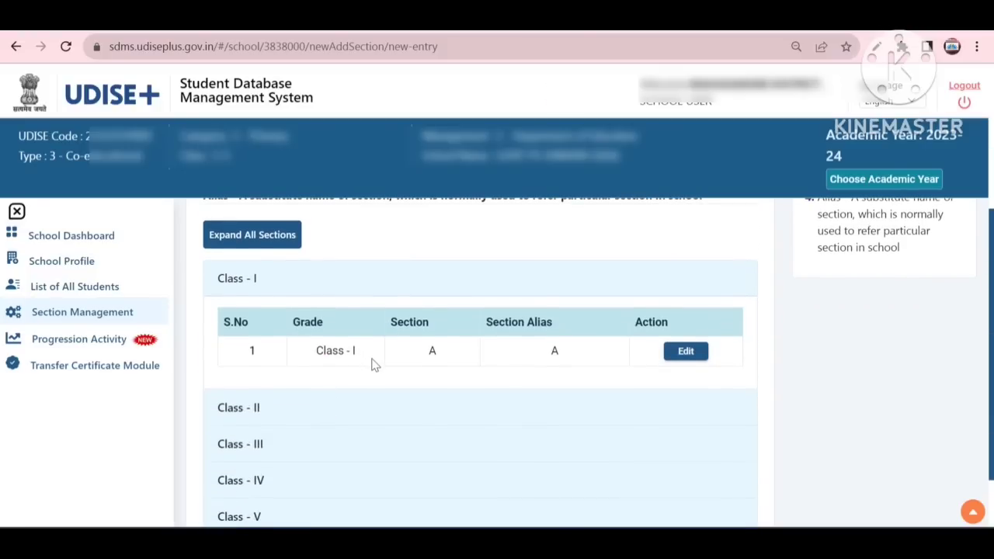
scroll(373, 365, "up", 1)
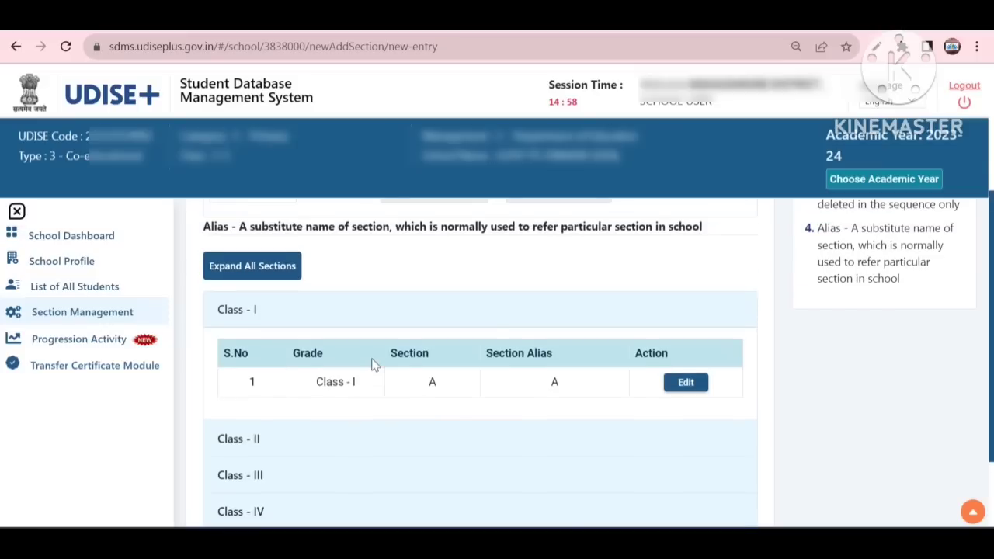
scroll(373, 365, "down", 3)
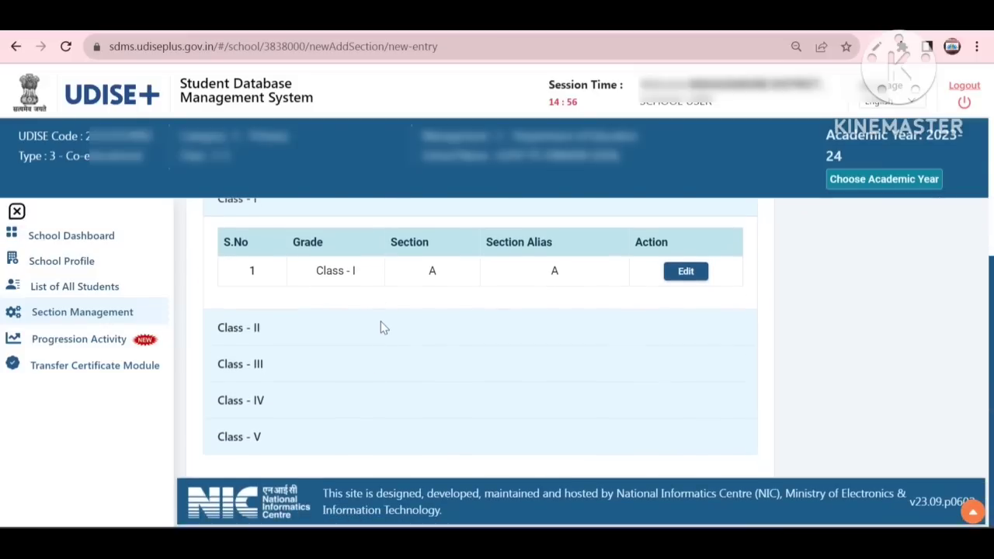
left_click(380, 327)
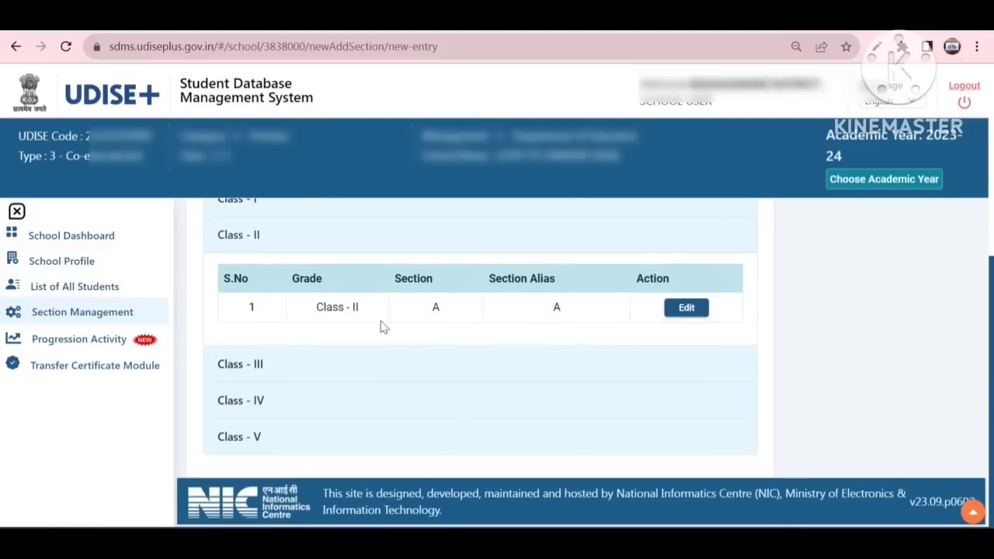
left_click(392, 363)
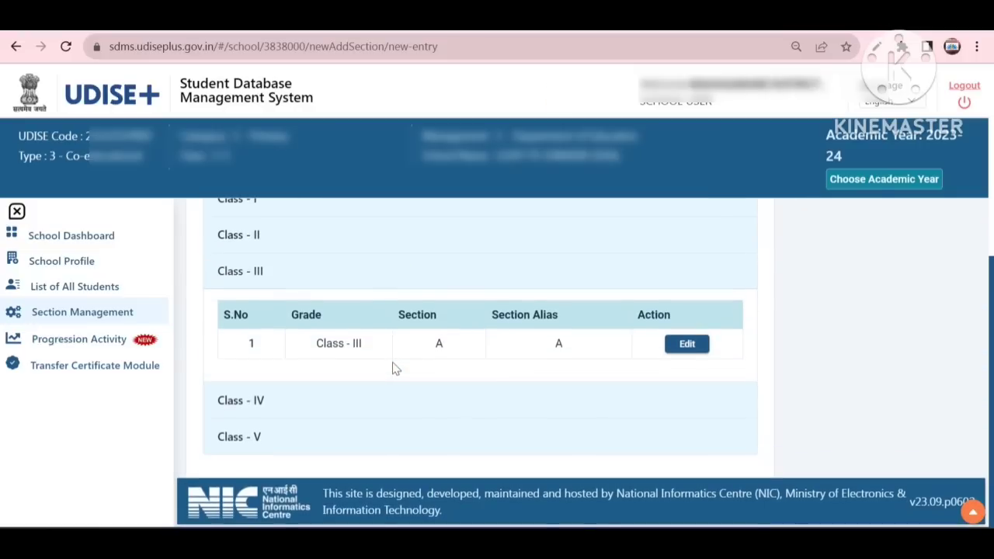
Check the section that would be generated for Class II and for Class III in the Add Section form
scroll(267, 303, "up", 4)
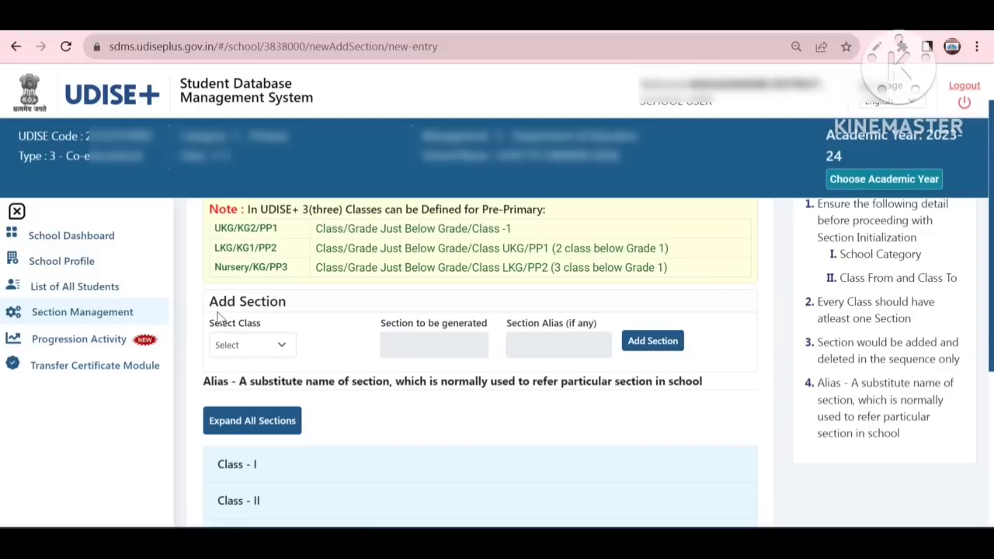
left_click(281, 347)
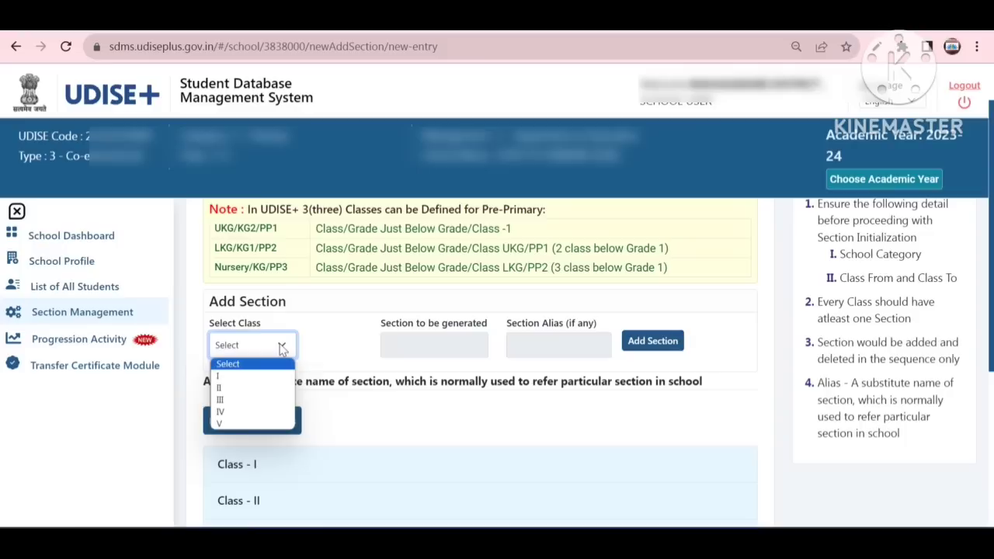
left_click(264, 389)
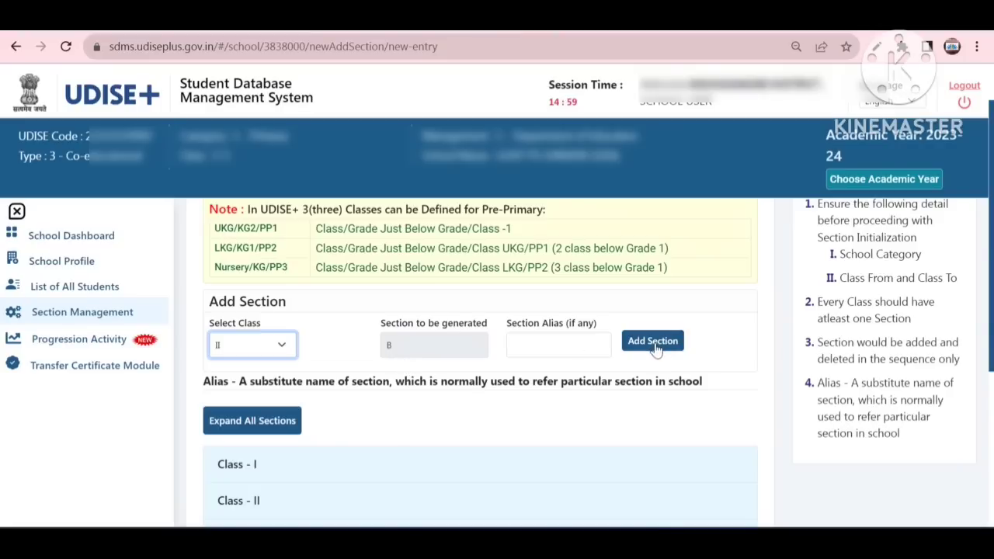
left_click(281, 351)
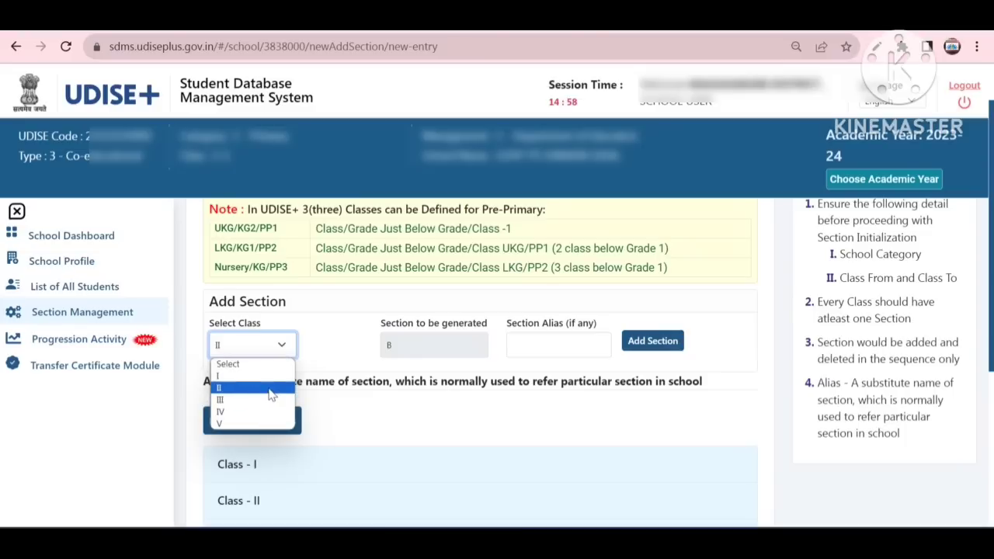
left_click(271, 388)
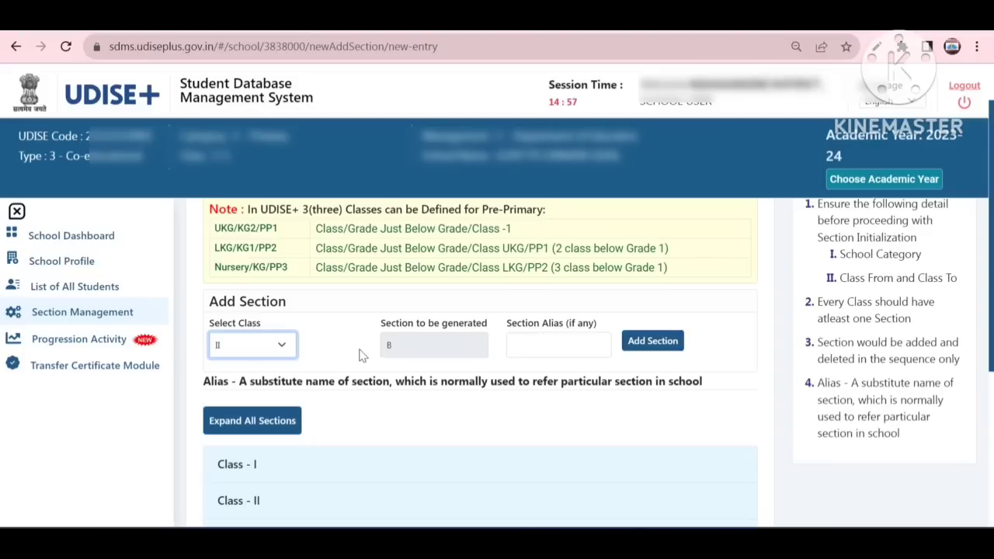
left_click(278, 346)
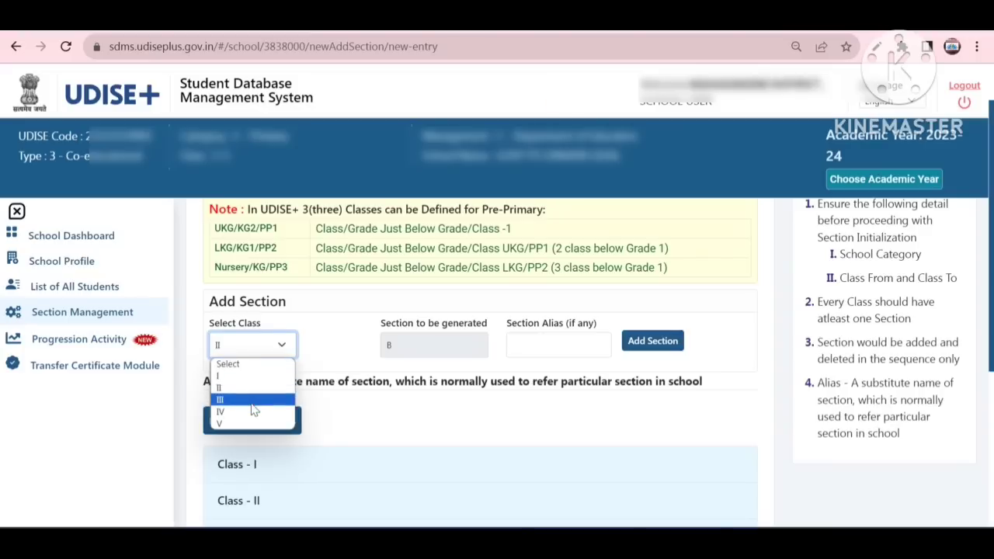
left_click(255, 400)
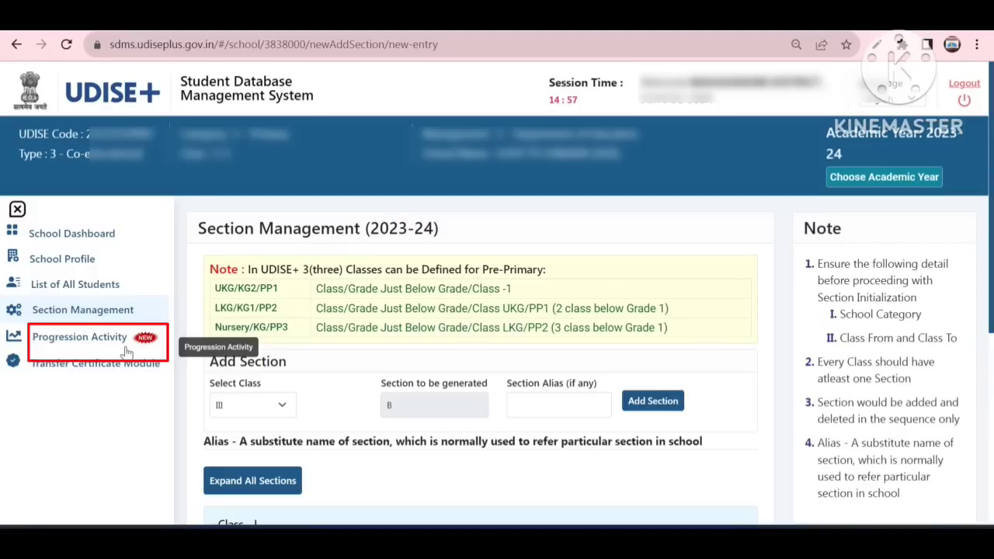
Open the Progression Module summary under Progression Activity and review the 2022-23 students' promotion details and status
left_click(78, 339)
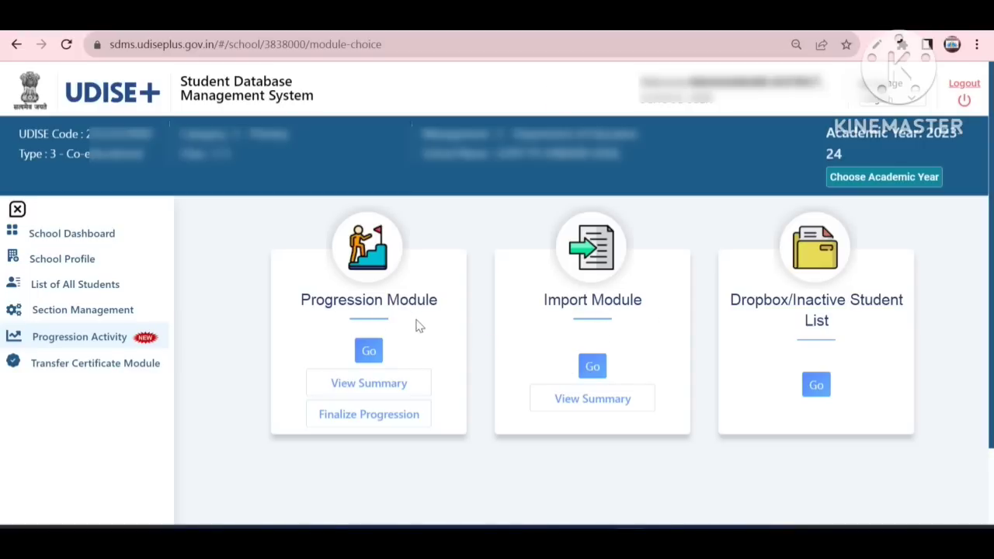
left_click(372, 389)
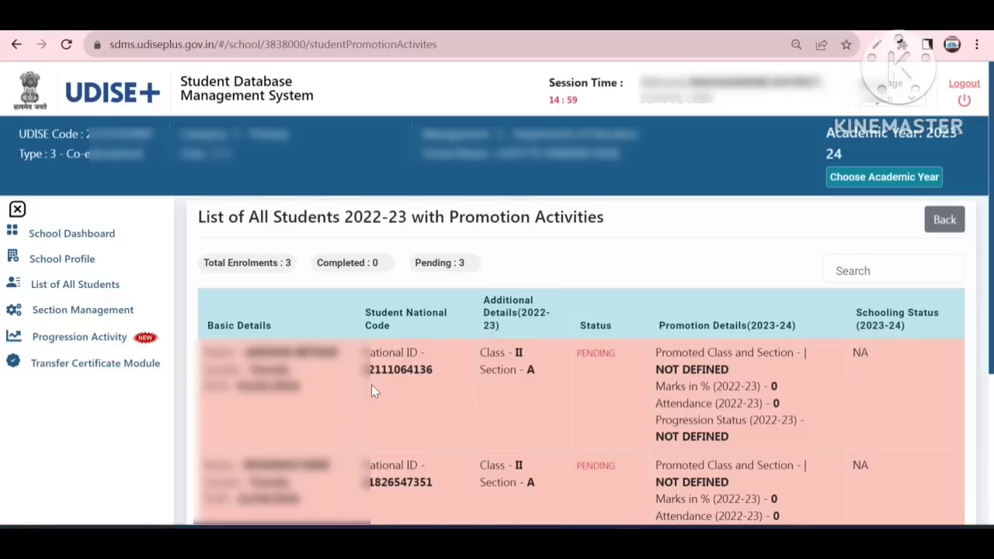
scroll(371, 385, "down", 5)
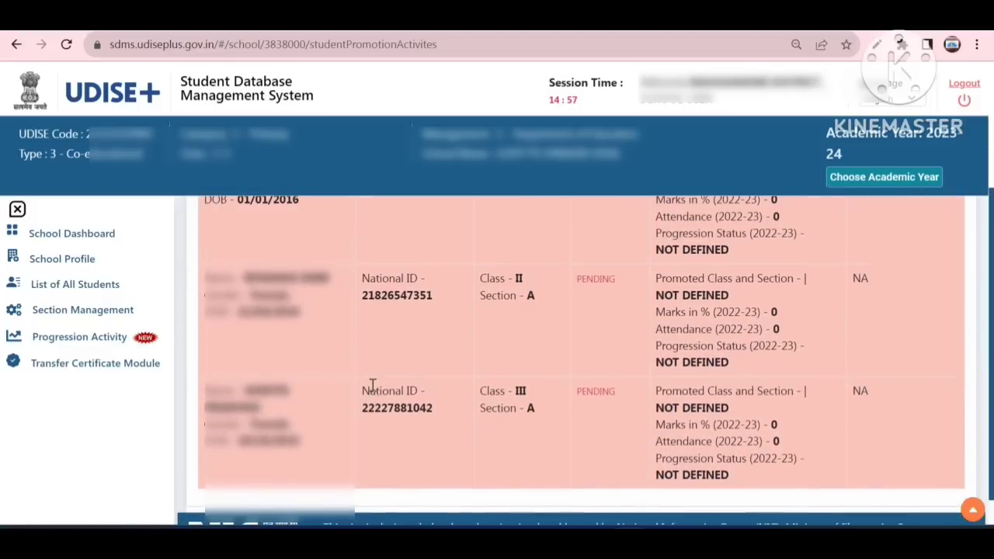
scroll(371, 385, "up", 2)
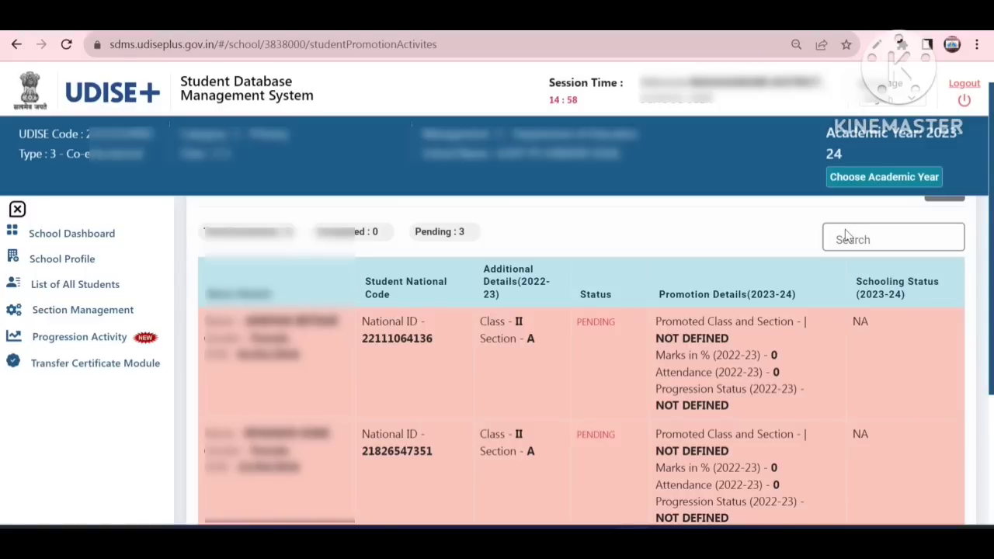
Return to Progression Activity, open the Progression Module's promotion list and collapse the navigation sidebar
left_click(117, 342)
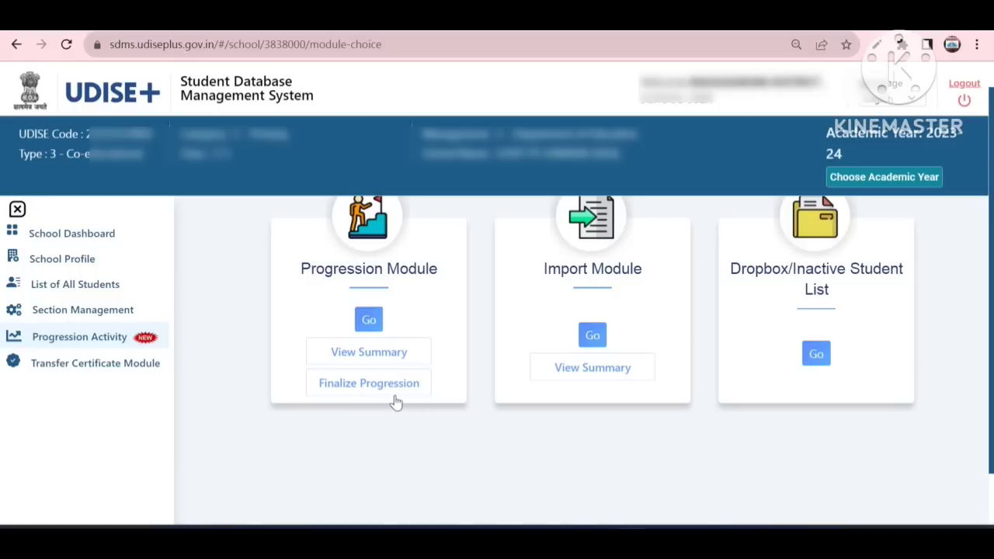
left_click(370, 326)
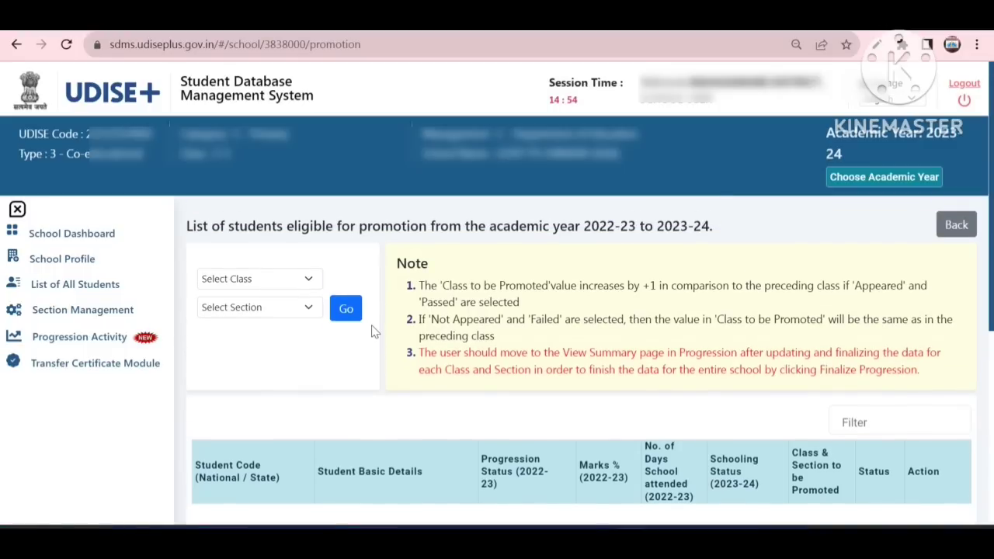
left_click(17, 211)
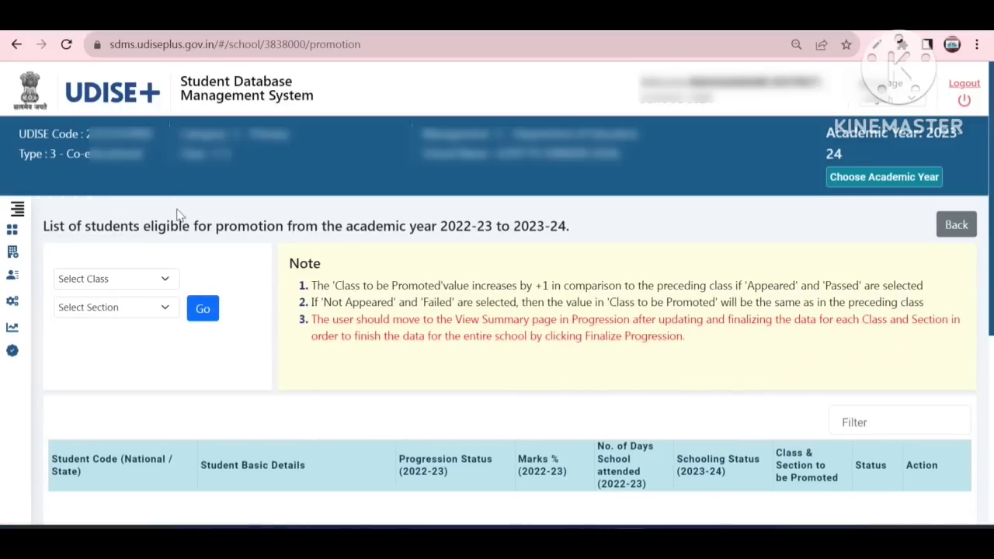
scroll(177, 214, "down", 1)
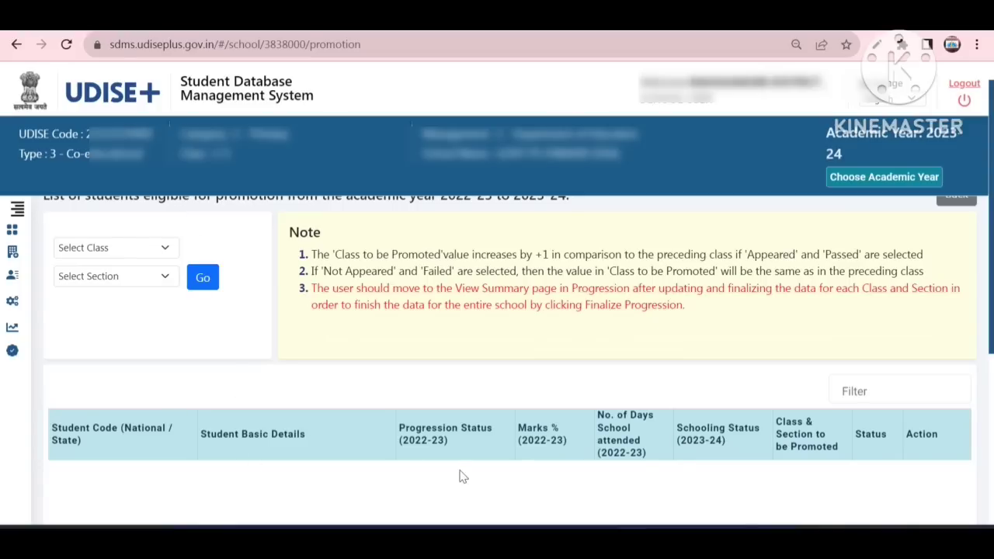
Load the list of students eligible for promotion for Class II, Section A
left_click(140, 252)
left_click(140, 252)
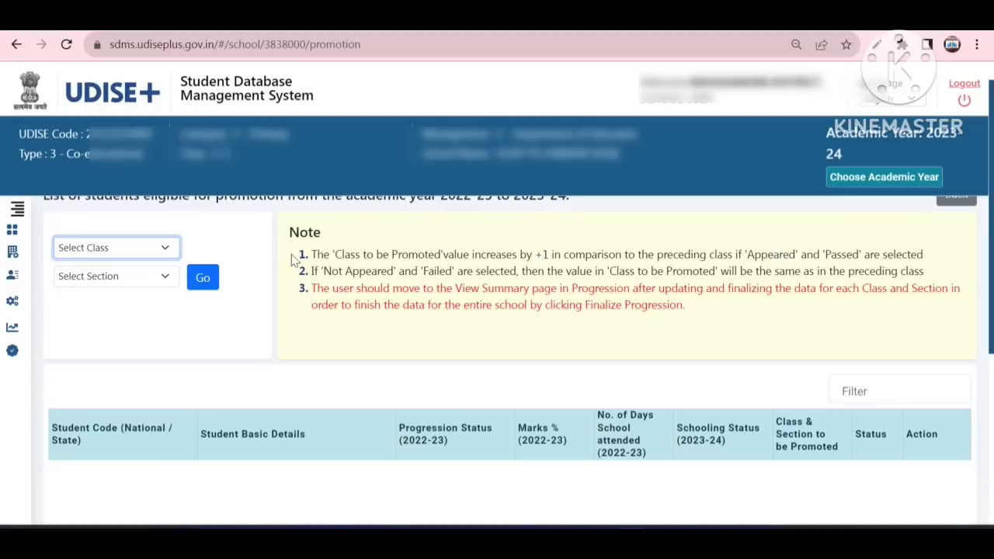
key("Down")
key("Down")
left_click(145, 256)
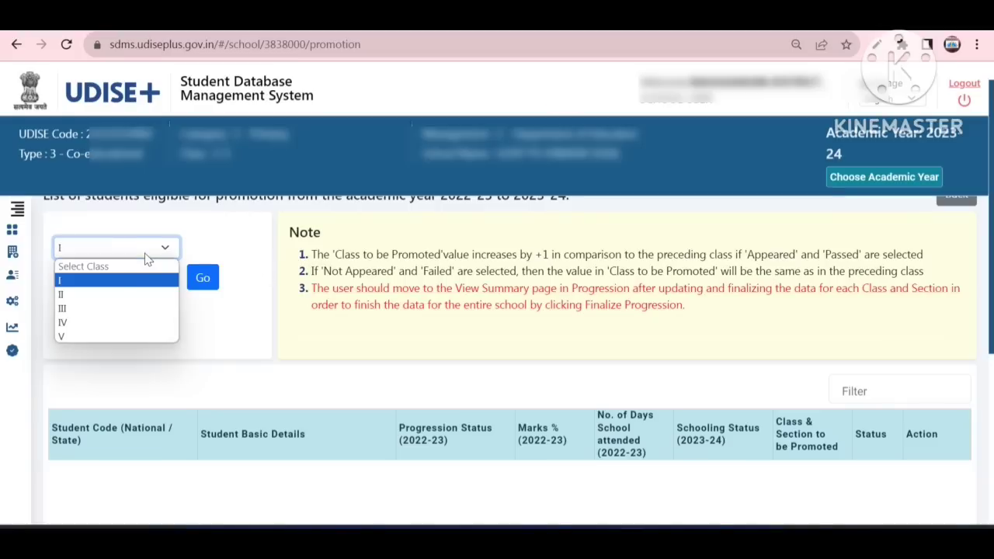
left_click(116, 296)
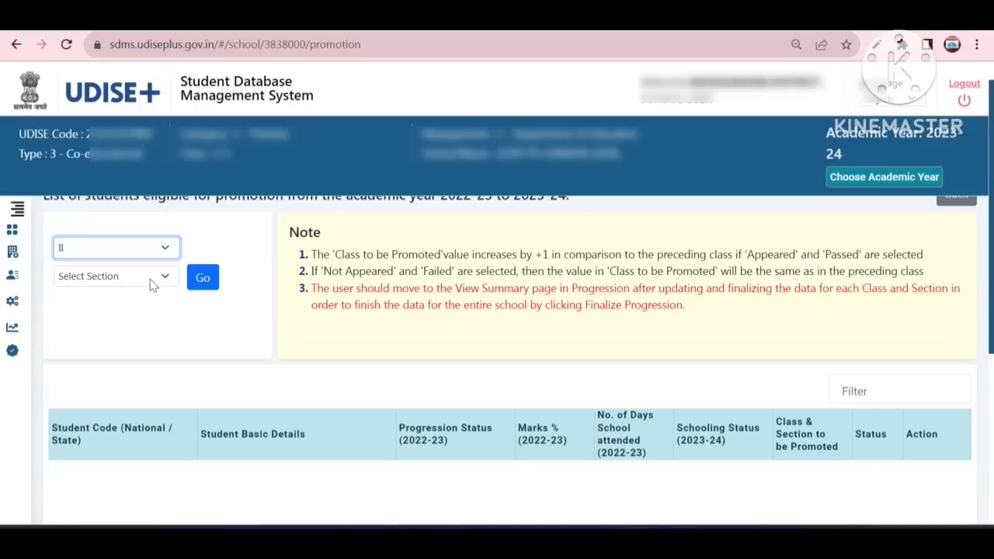
left_click(151, 280)
left_click(132, 310)
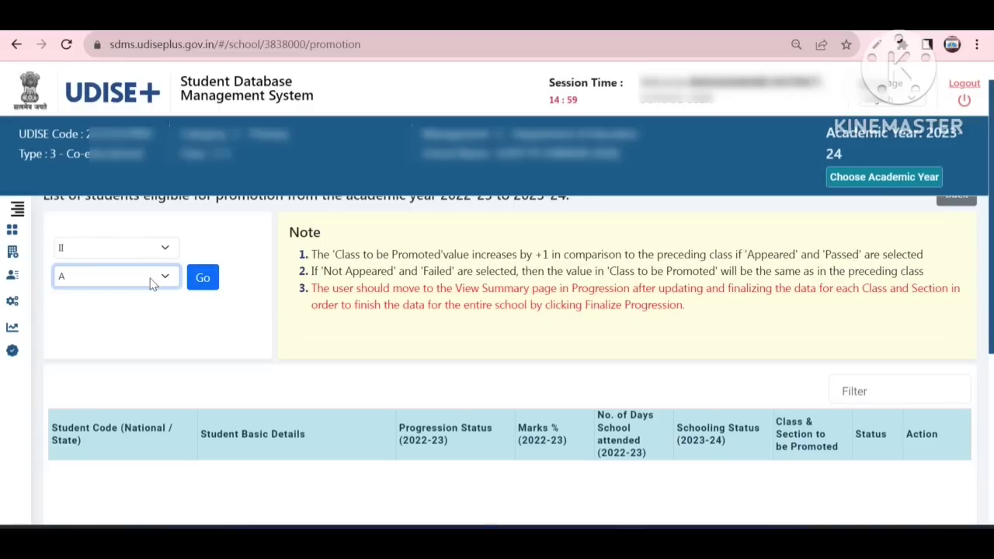
left_click(206, 285)
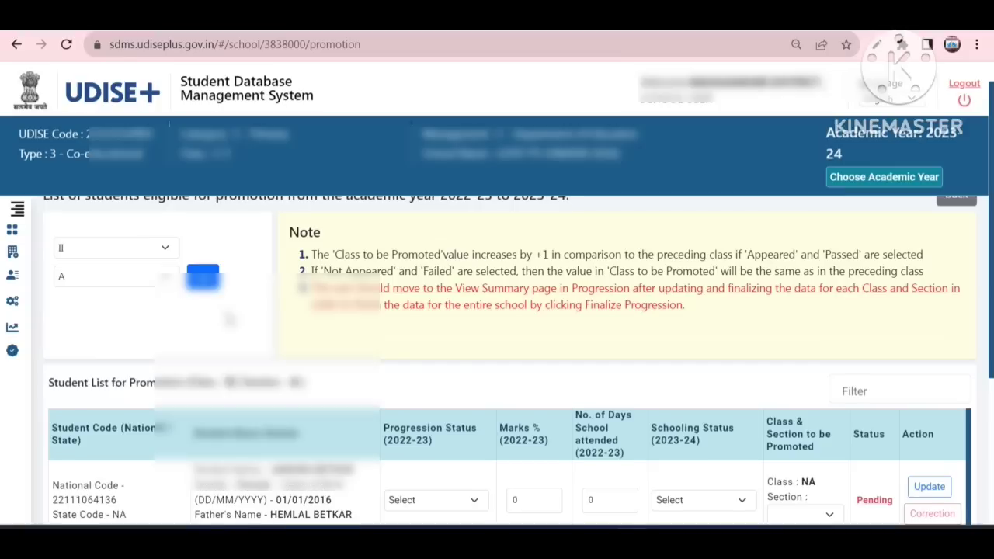
Set the first listed student's Progression Status (2022-23) to Promoted
scroll(229, 318, "down", 5)
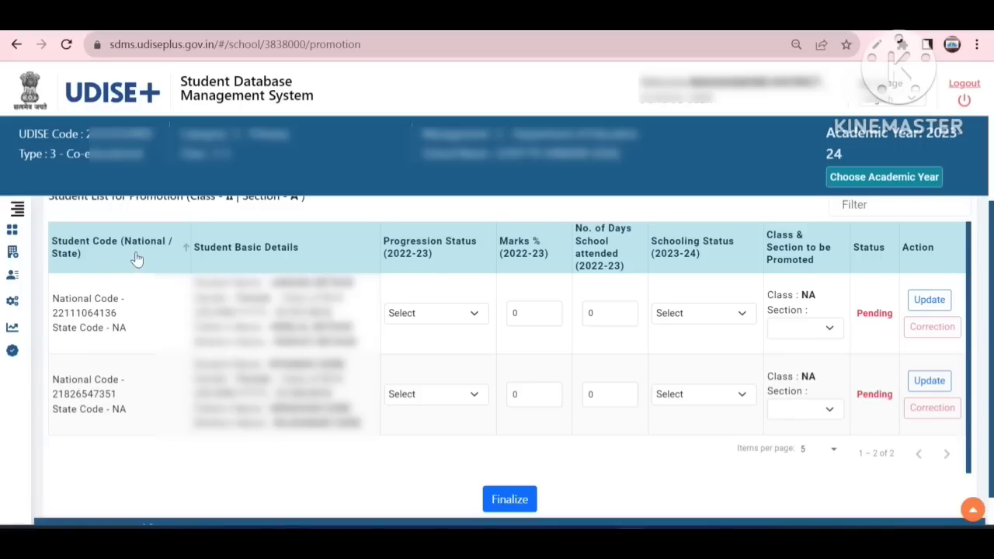
left_click_drag(117, 312, 51, 320)
left_click(75, 317)
left_click(422, 317)
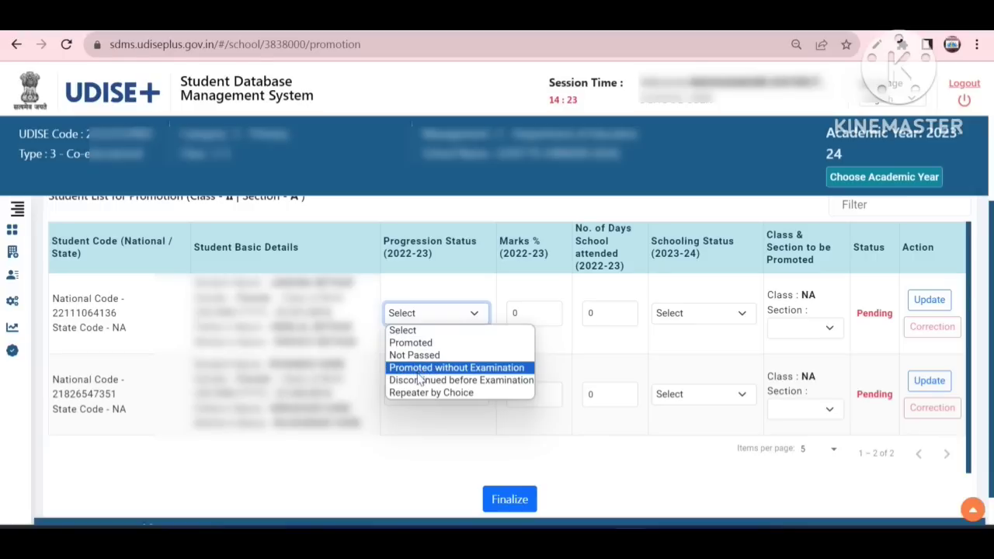
left_click(447, 321)
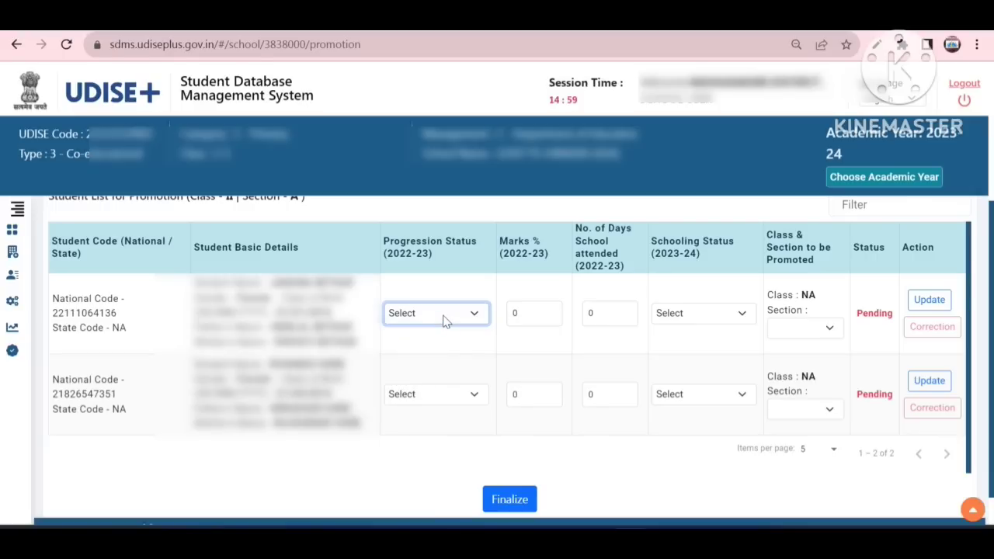
left_click(445, 321)
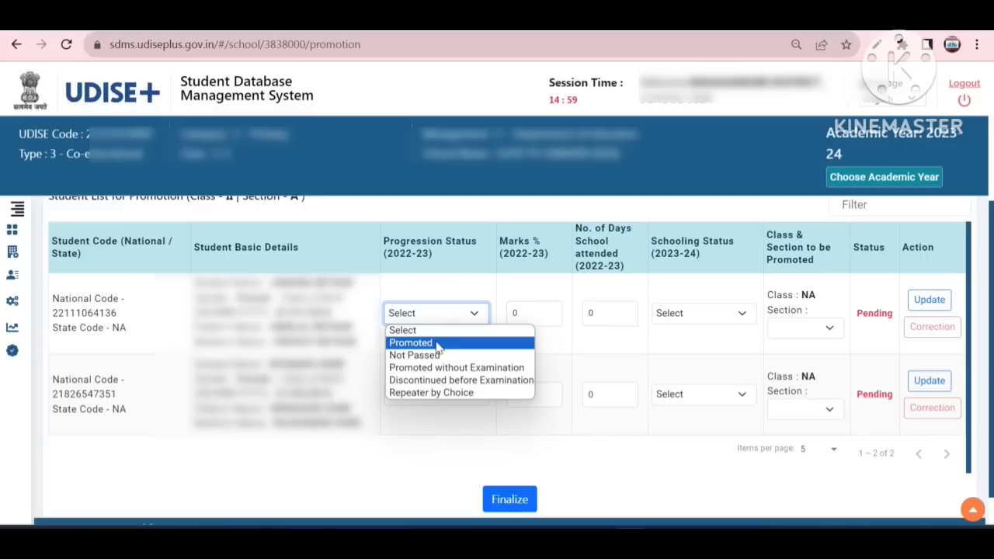
left_click(437, 343)
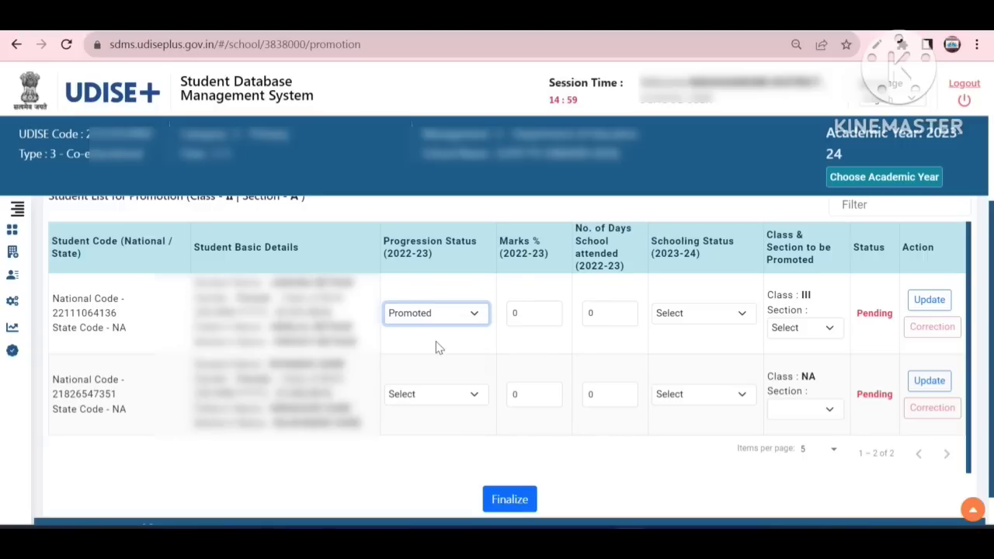
left_click(481, 327)
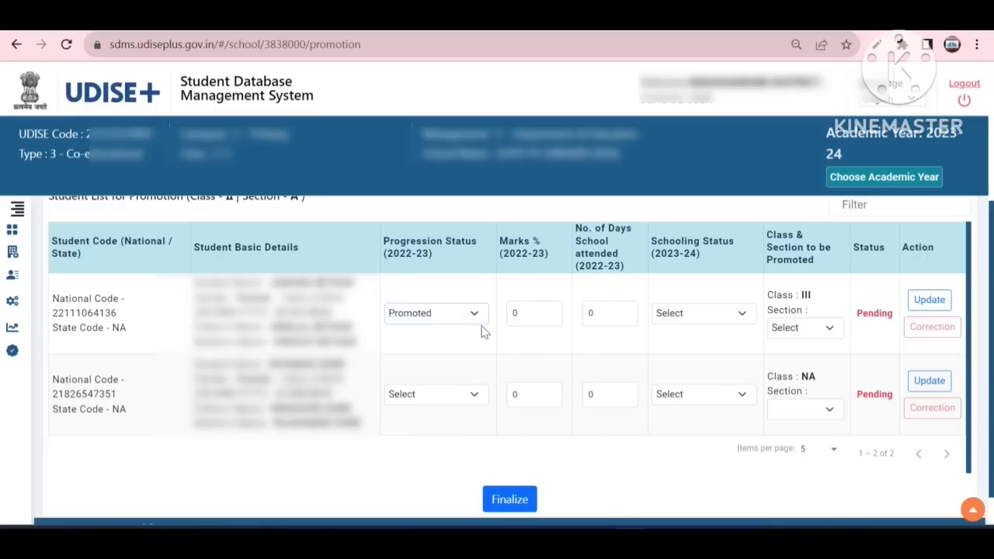
Enter 75 as the first student's 2022-23 marks percentage and 210 as the number of days school attended
left_click(533, 317)
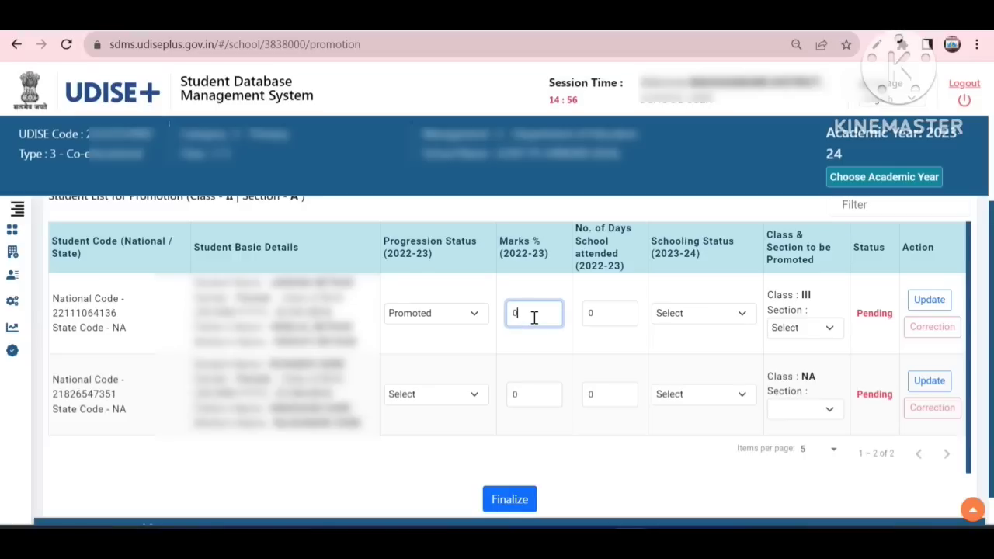
key("BackSpace")
type("75")
left_click(611, 319)
key("BackSpace")
type("210")
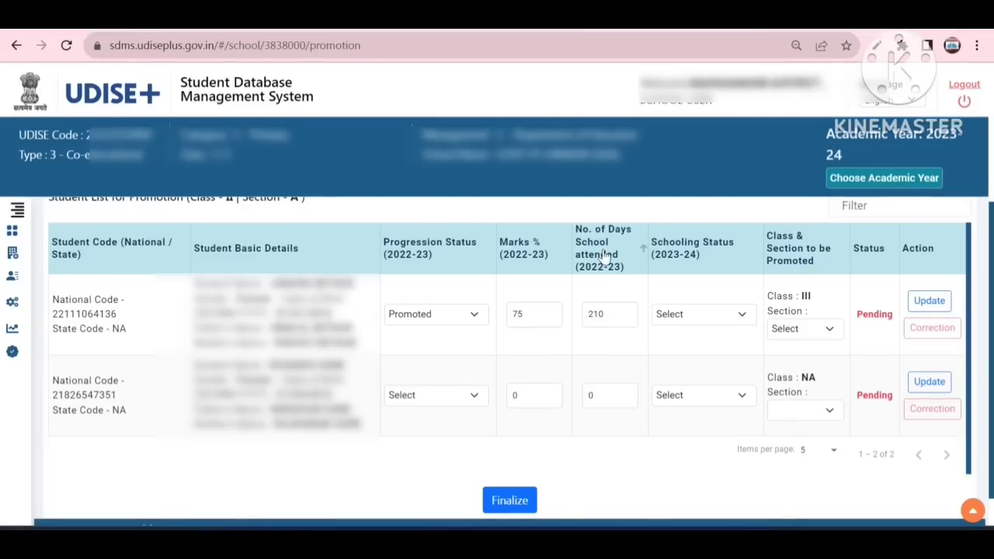
left_click(609, 316)
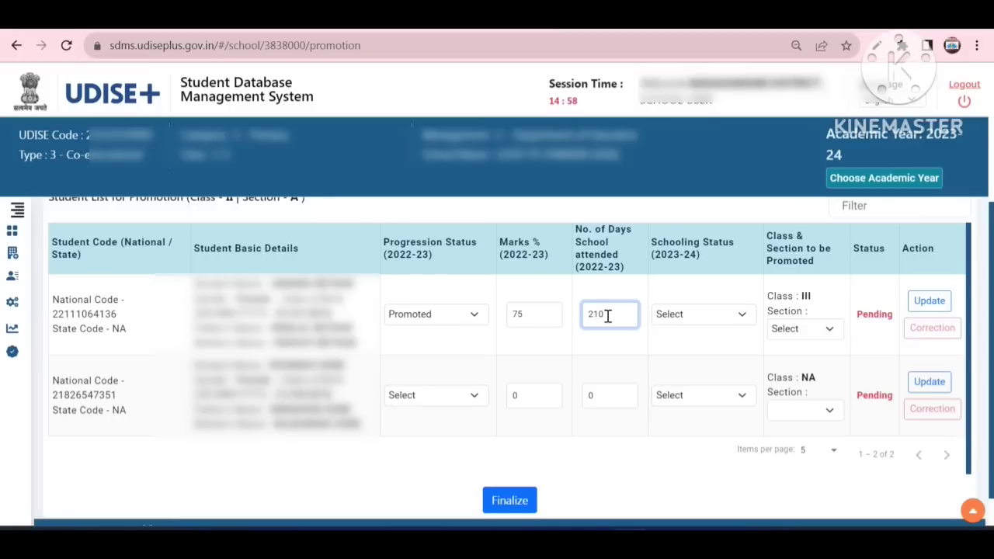
Set the first student's Schooling Status (2023-24) to Studying in Same School and check the class they are promoted to
left_click(715, 316)
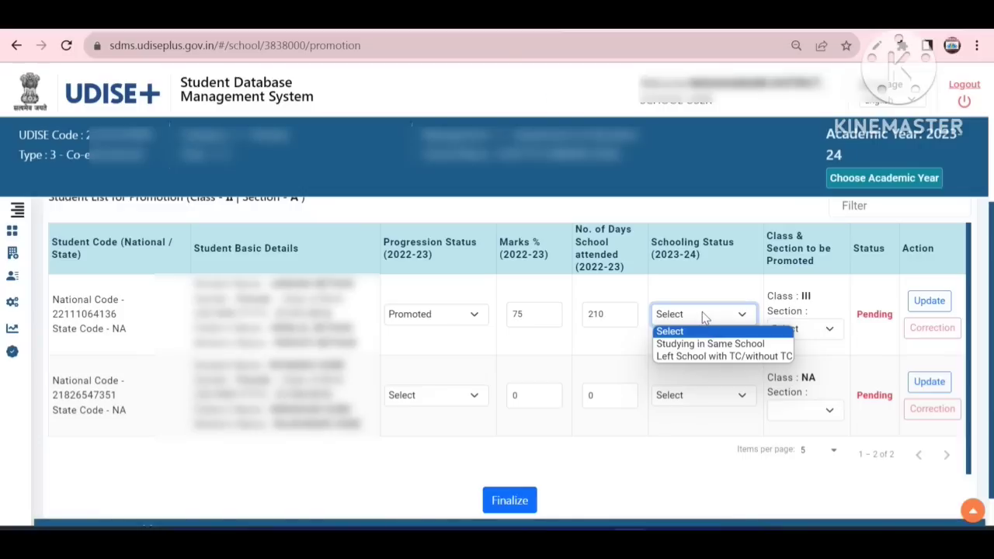
left_click(704, 315)
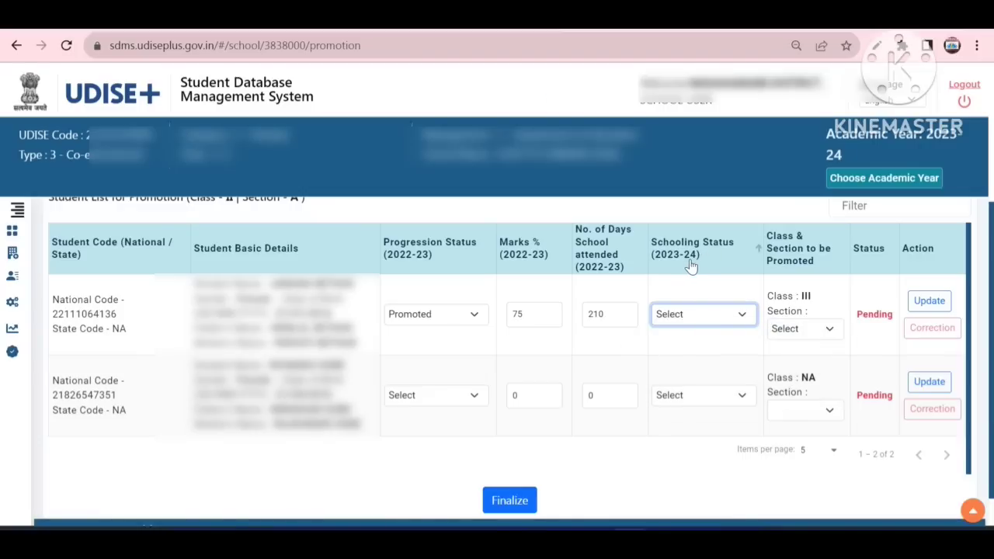
left_click(694, 322)
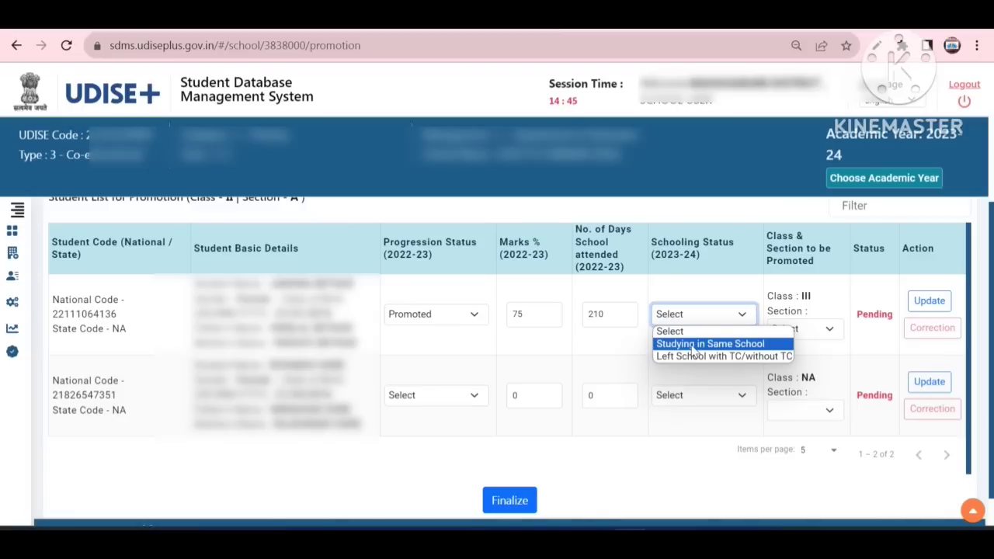
left_click(693, 346)
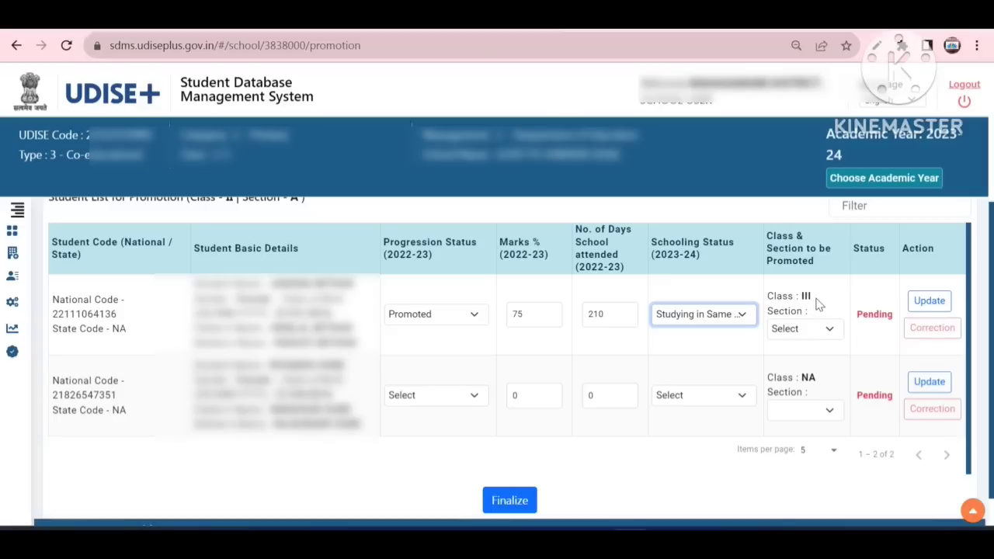
left_click_drag(814, 299, 796, 299)
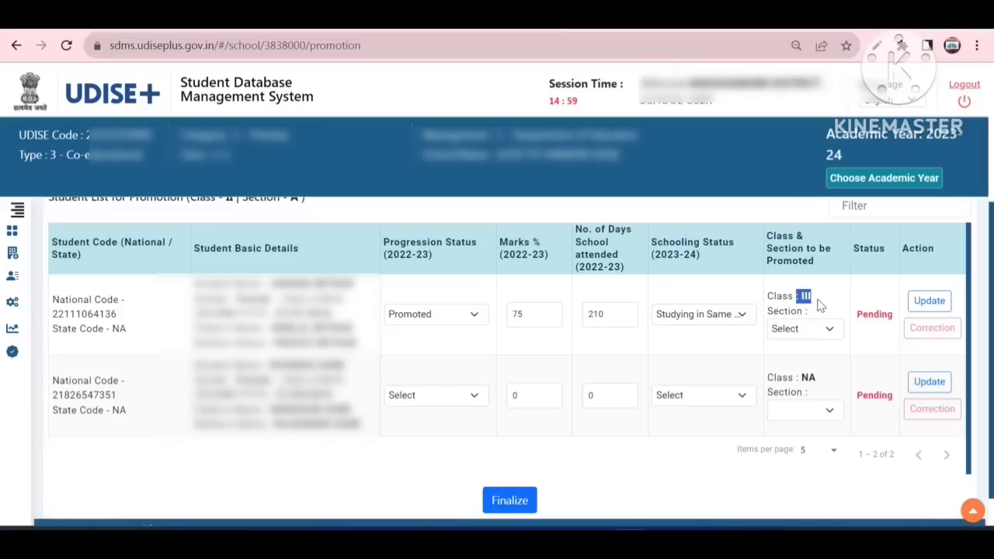
left_click(822, 305)
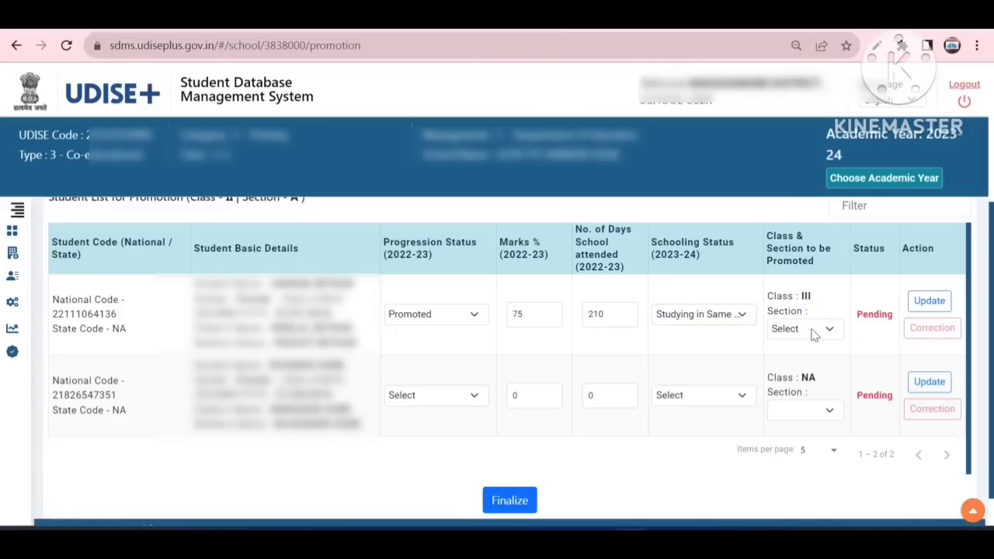
Choose section A of Class III as the section the first student is promoted to
left_click(813, 331)
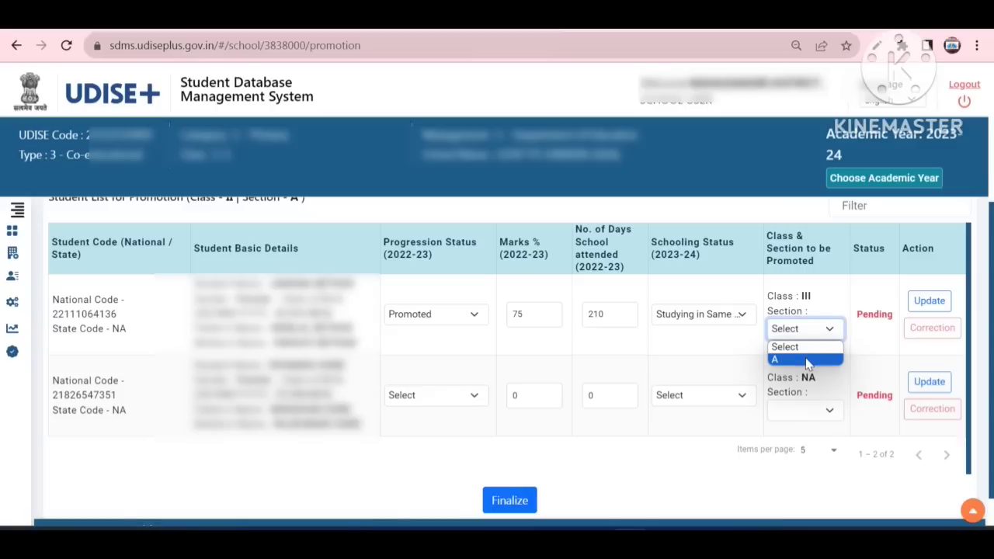
left_click(808, 362)
left_click(839, 359)
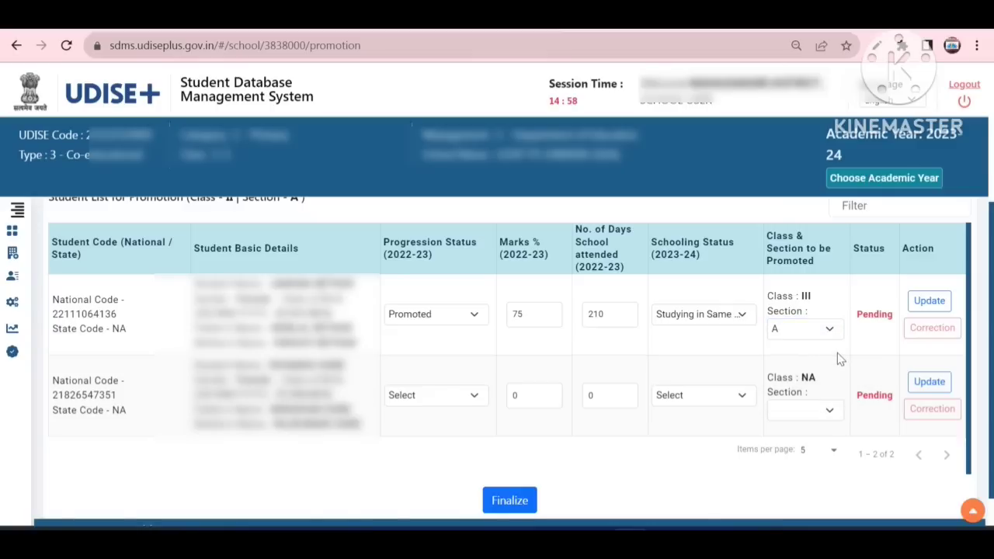
left_click(832, 332)
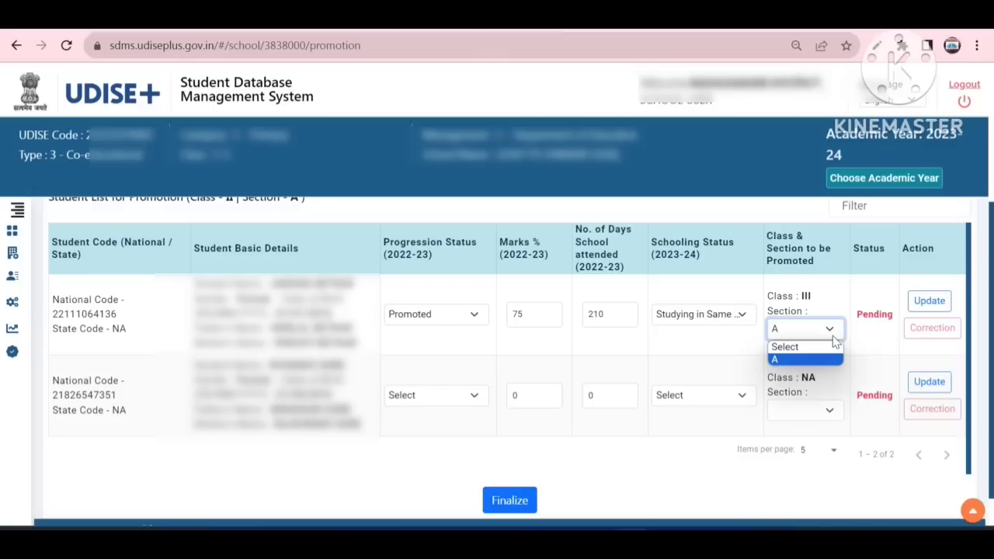
left_click(834, 337)
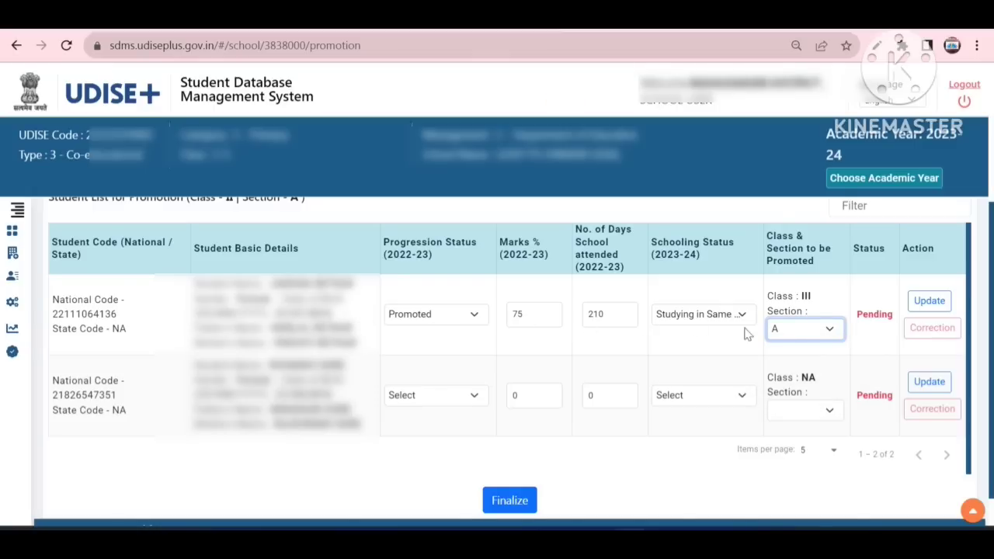
left_click(931, 306)
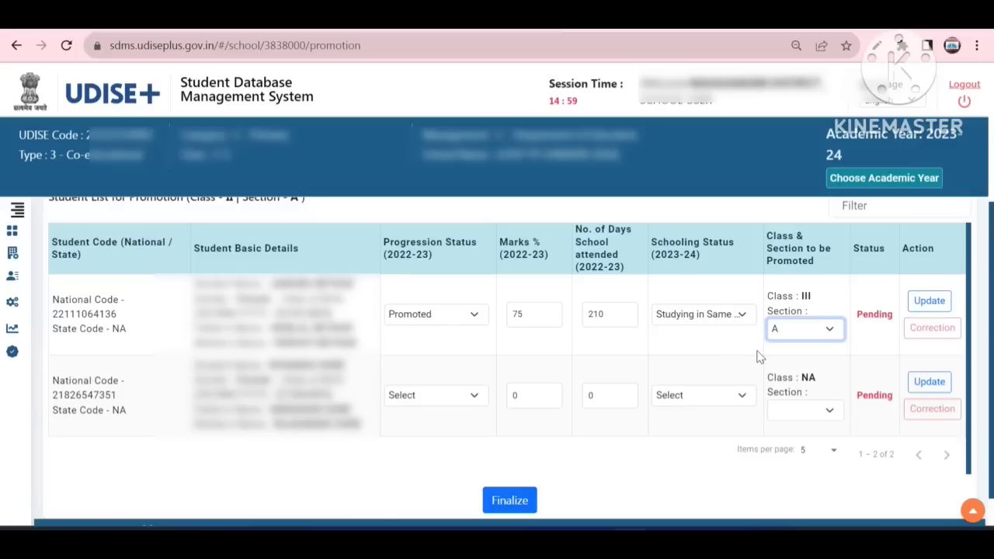
Try Left School with TC/without TC as the first student's Schooling Status (2023-24) and check the section field
left_click(667, 320)
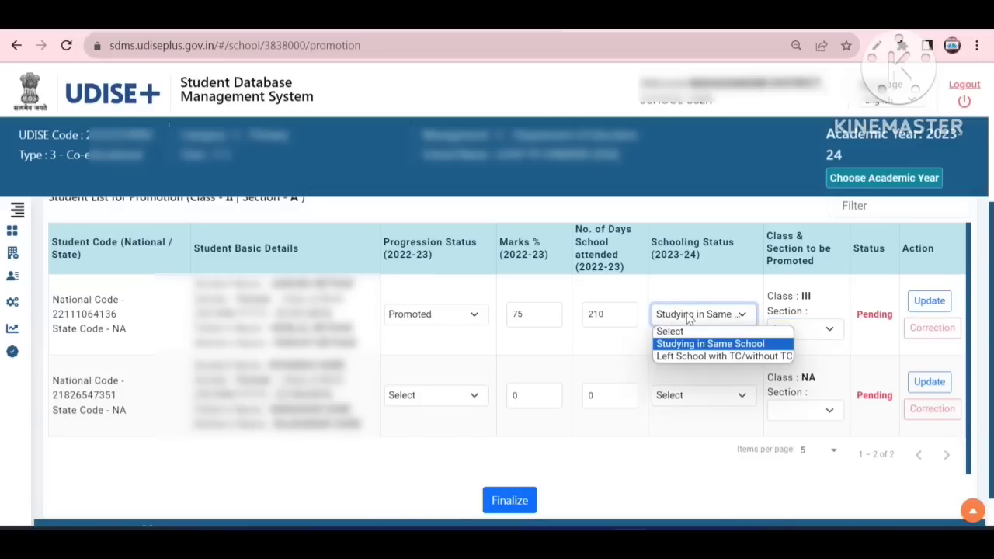
left_click(687, 356)
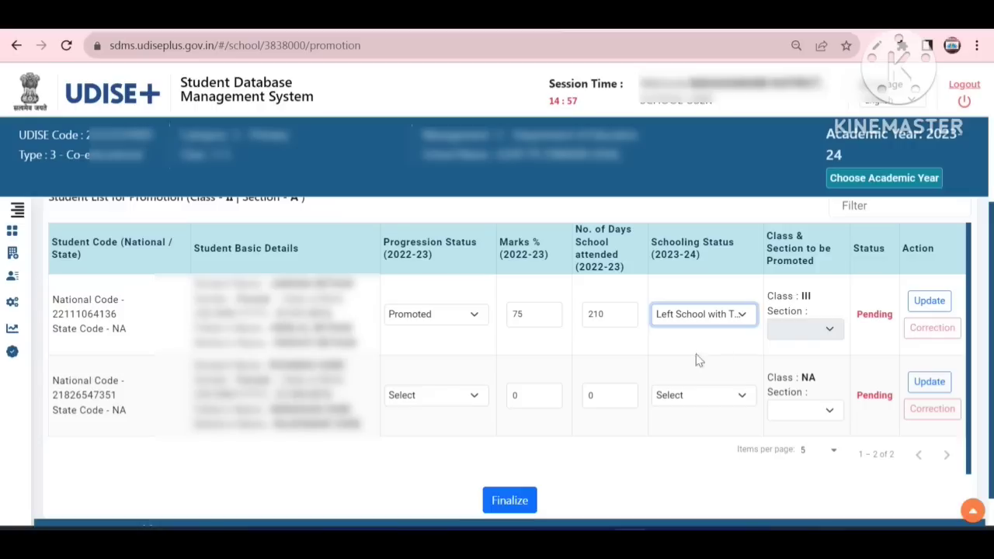
left_click(828, 334)
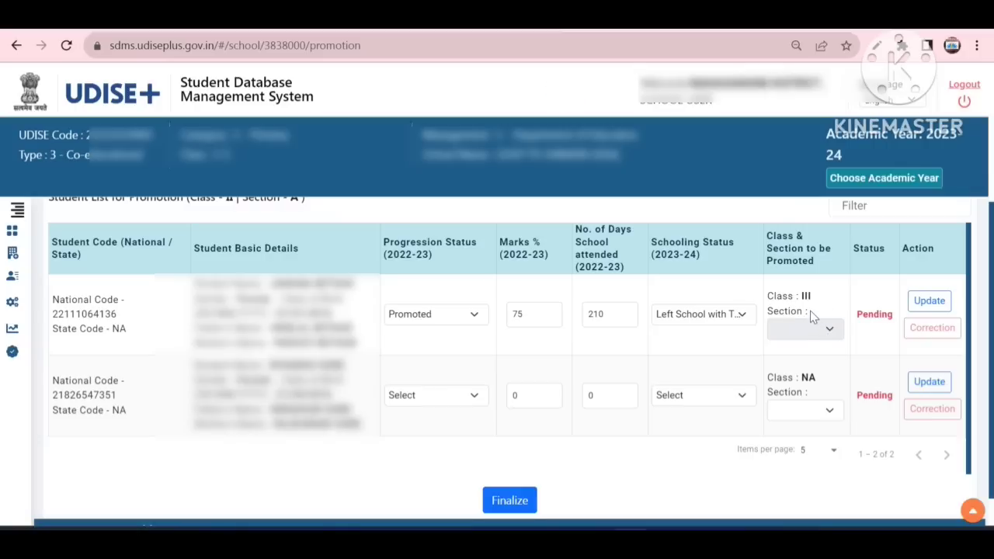
left_click(710, 326)
left_click(710, 327)
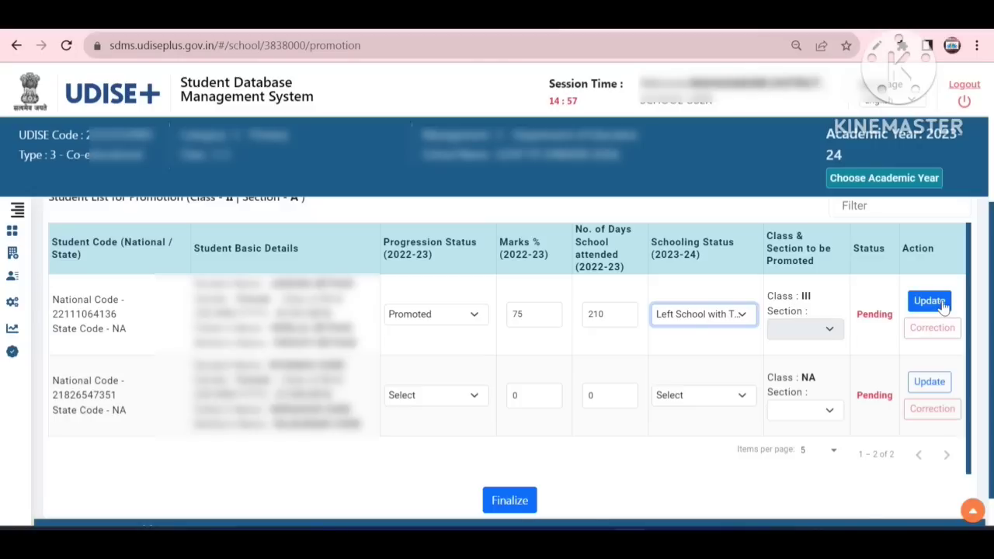
left_click(668, 348)
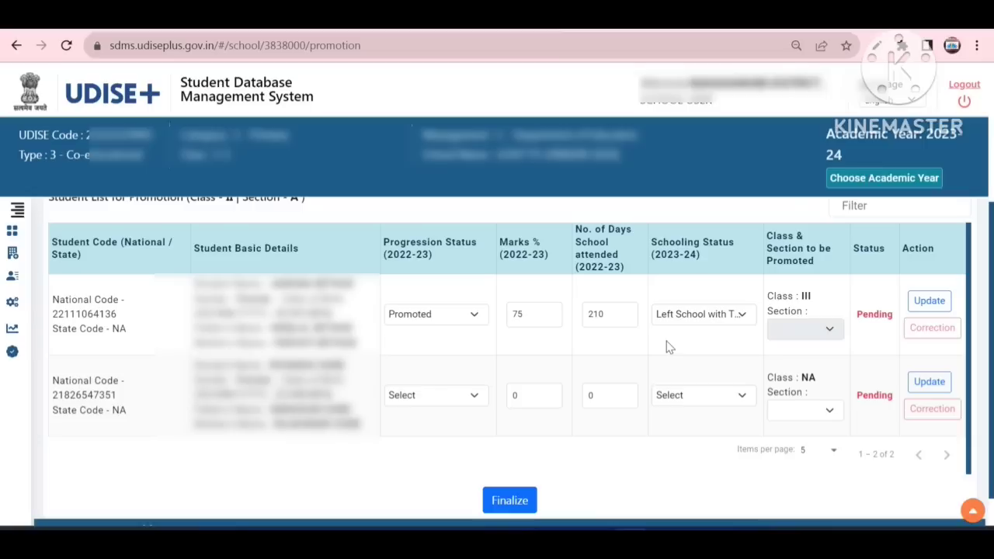
Set the first student's Schooling Status to Studying in Same School with section A, and save the student's record
left_click(677, 315)
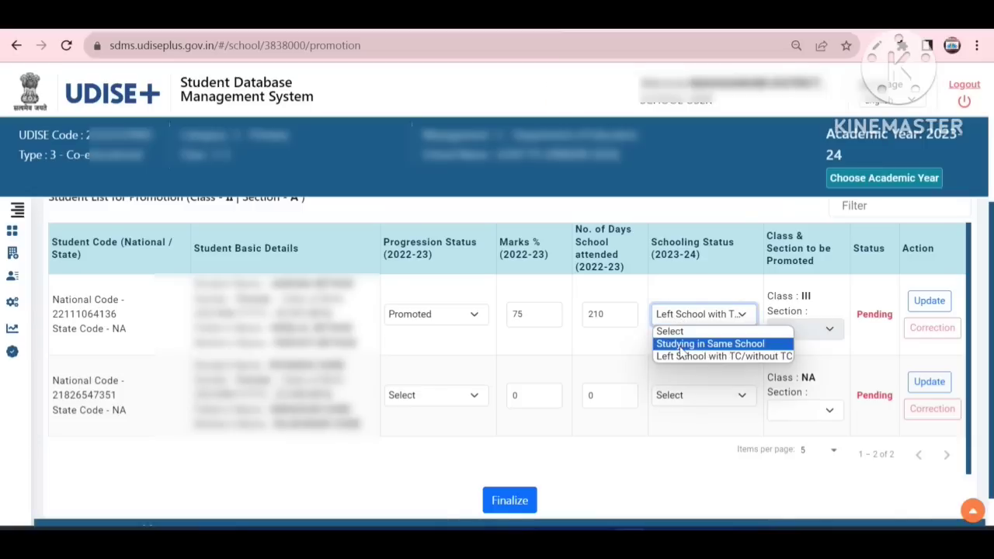
left_click(681, 347)
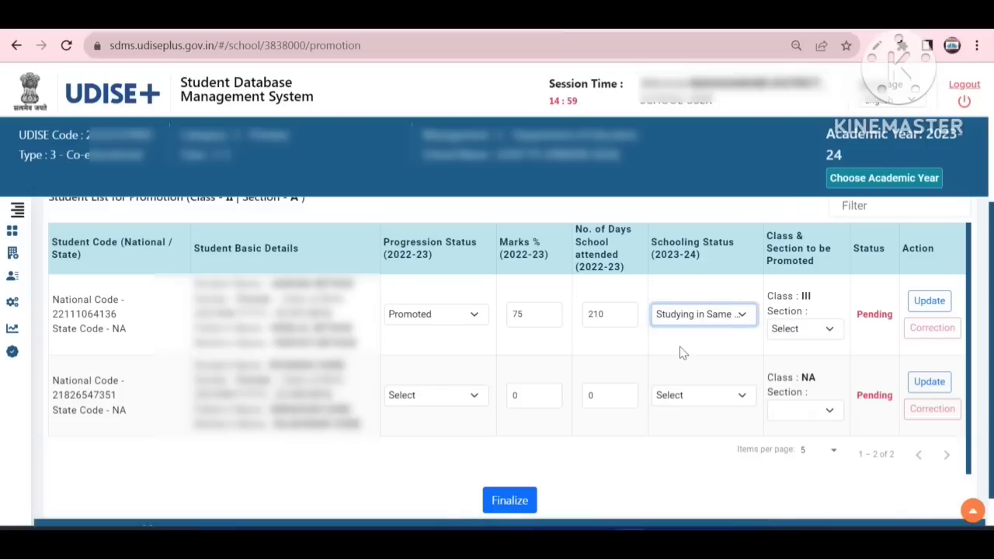
left_click(800, 337)
left_click(804, 358)
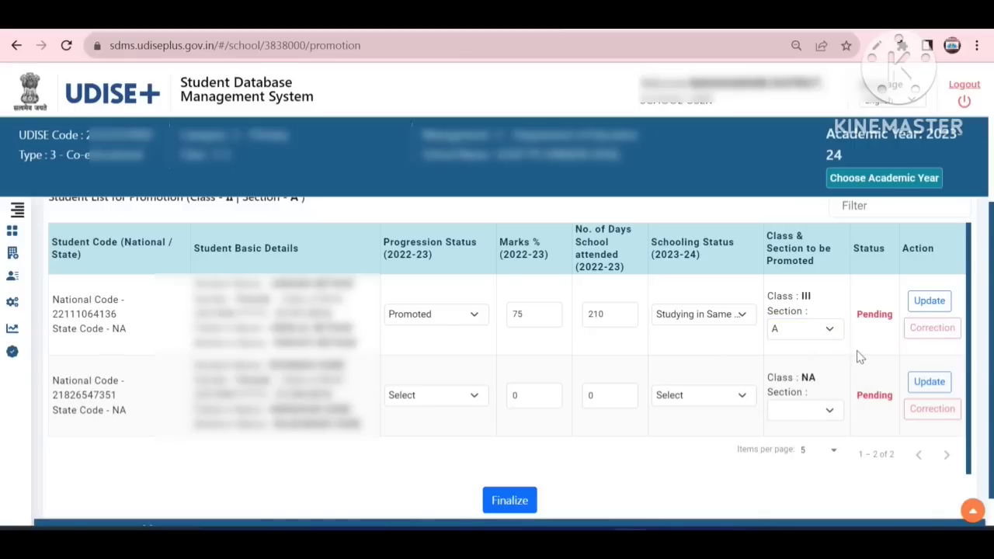
left_click(932, 307)
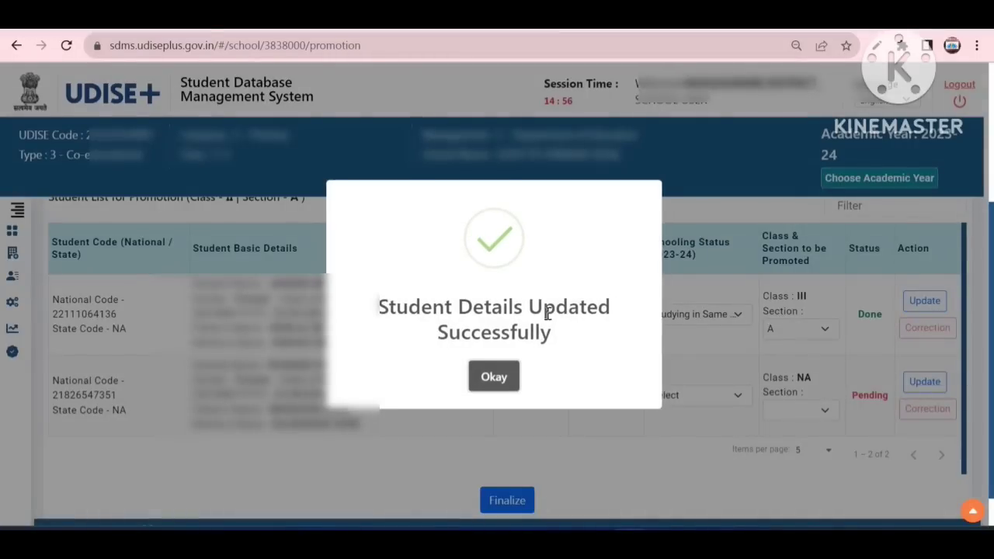
left_click(497, 375)
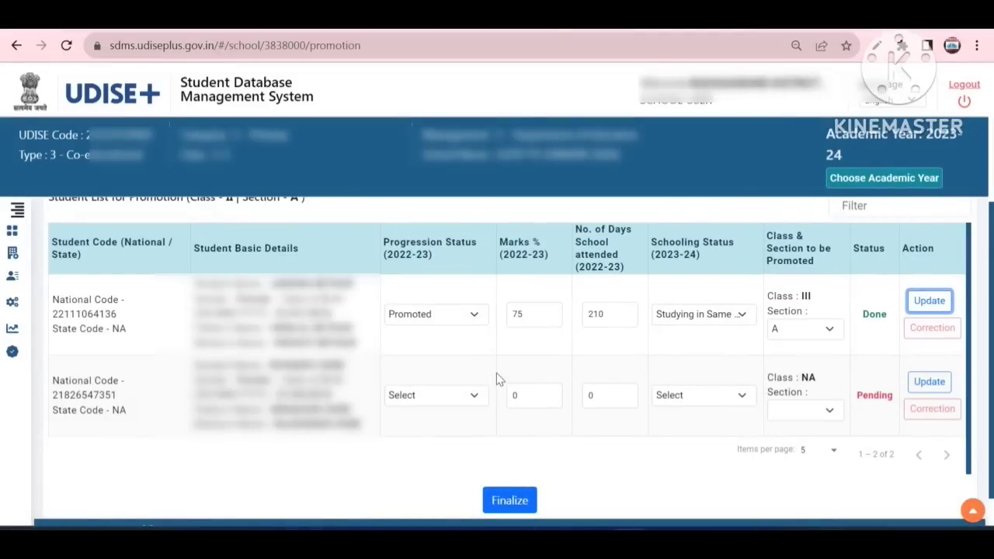
Try Not Passed as the second student's Progression Status (2022-23) and check the Schooling Status field
left_click(466, 350)
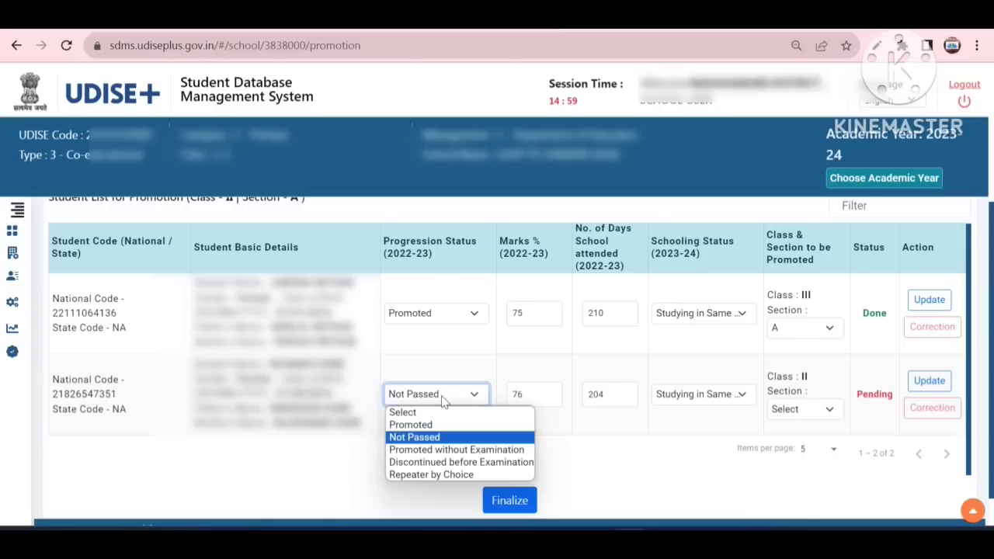
left_click(415, 438)
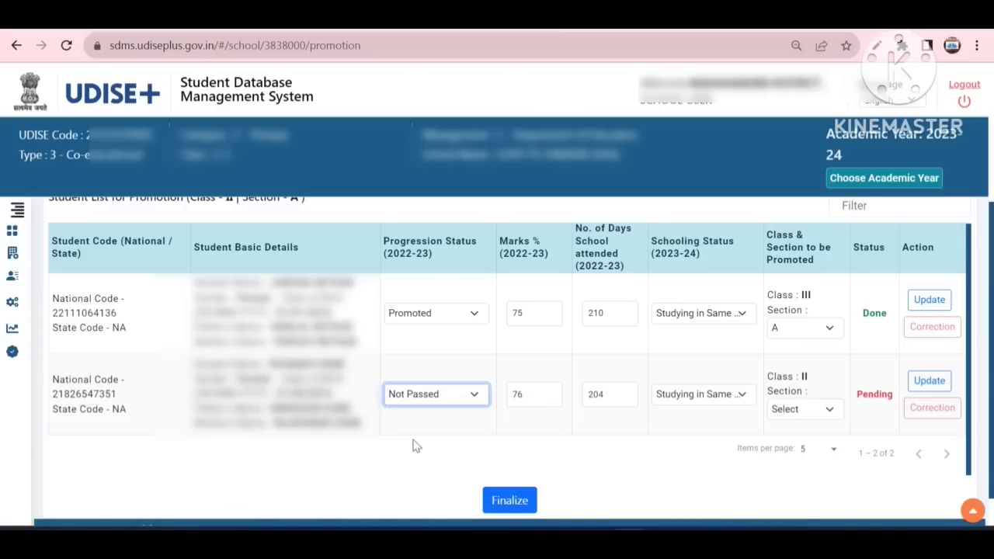
left_click(548, 418)
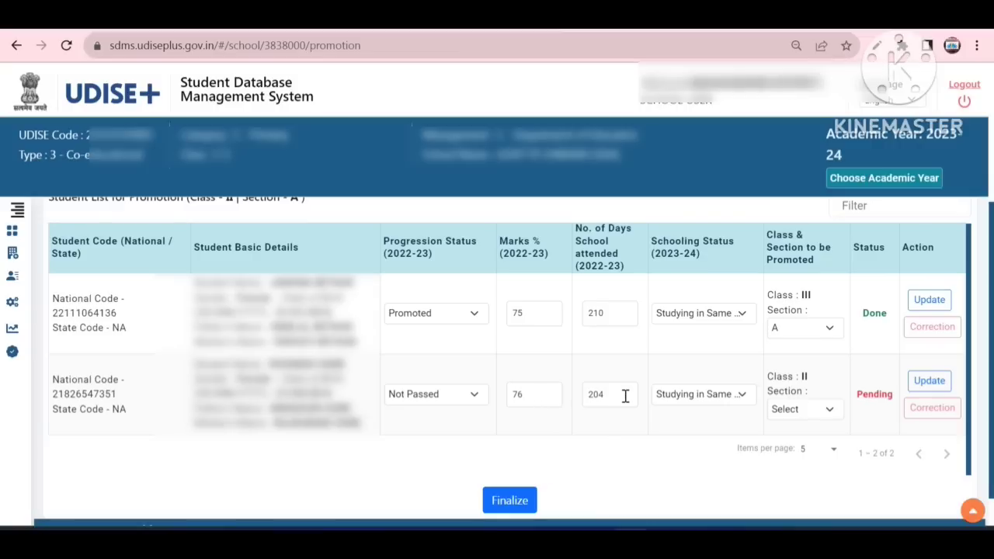
left_click(715, 397)
left_click(715, 396)
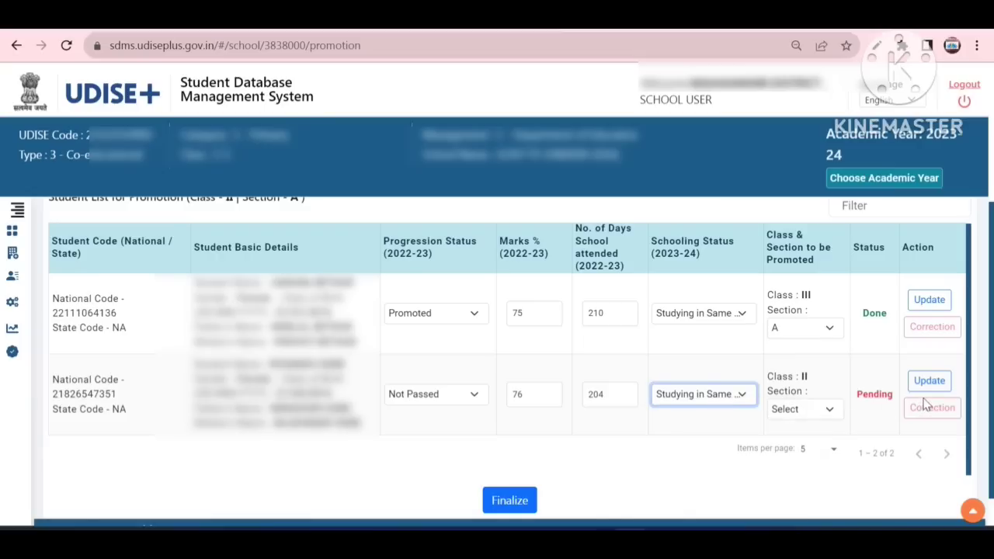
Try Promoted without Examination for the second student, with Left School with TC/without TC as the Schooling Status (2023-24)
left_click(431, 397)
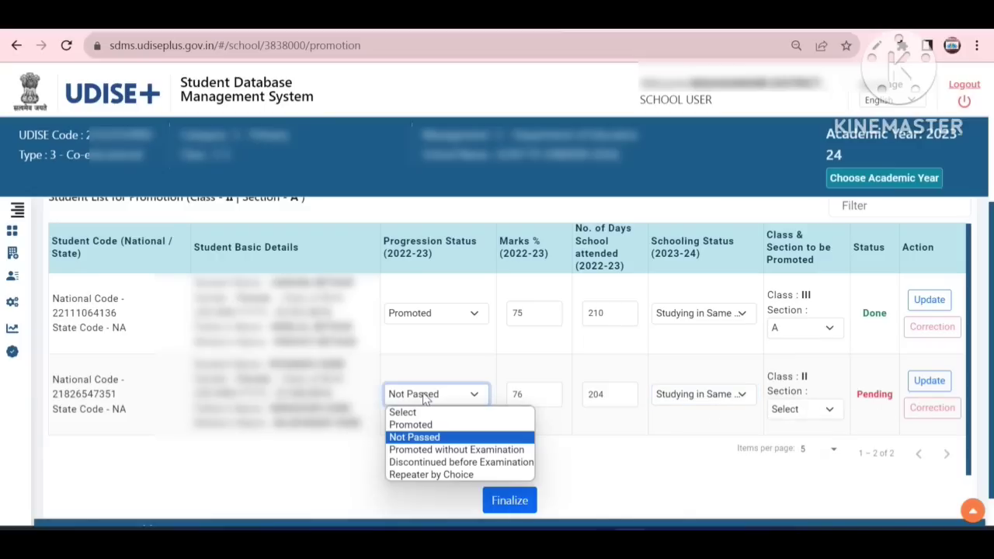
left_click(435, 450)
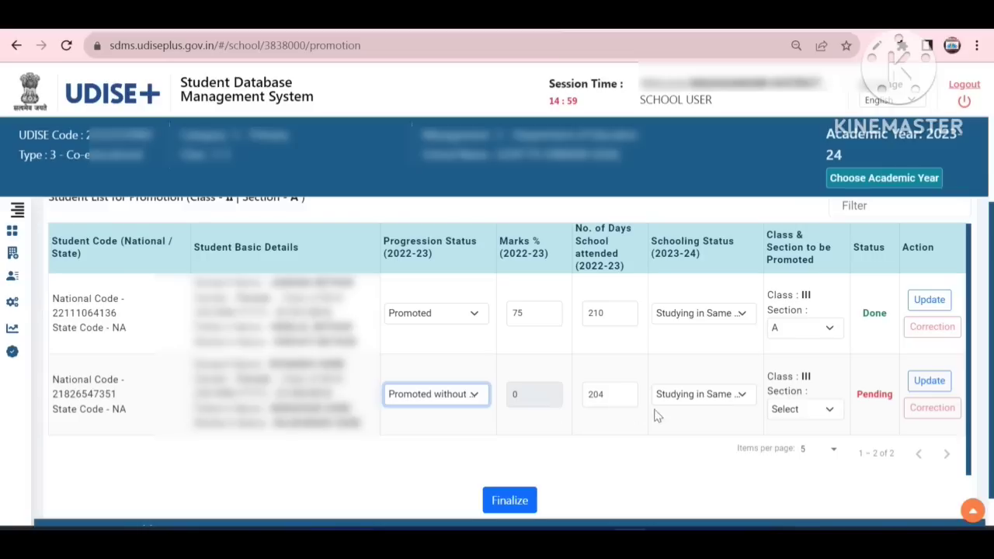
left_click(699, 400)
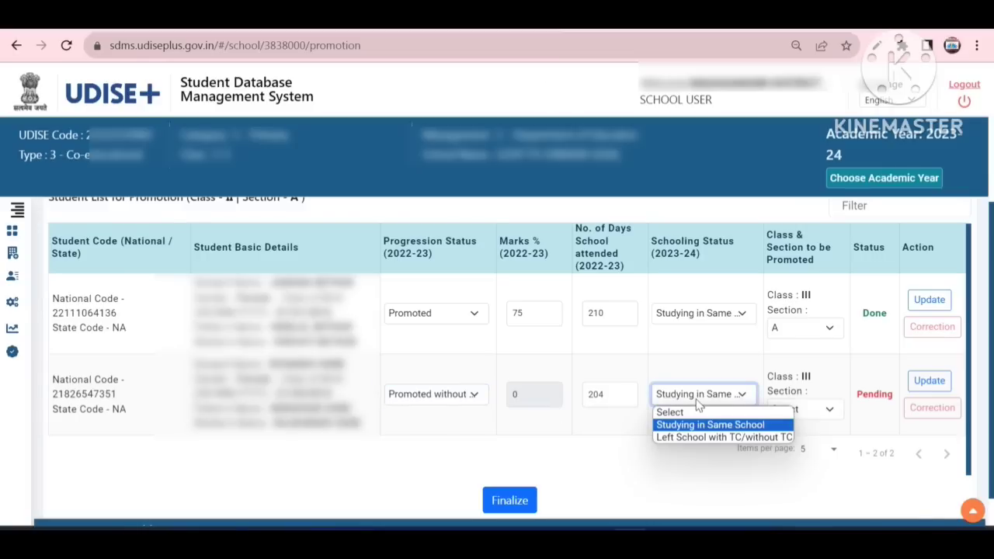
left_click(700, 438)
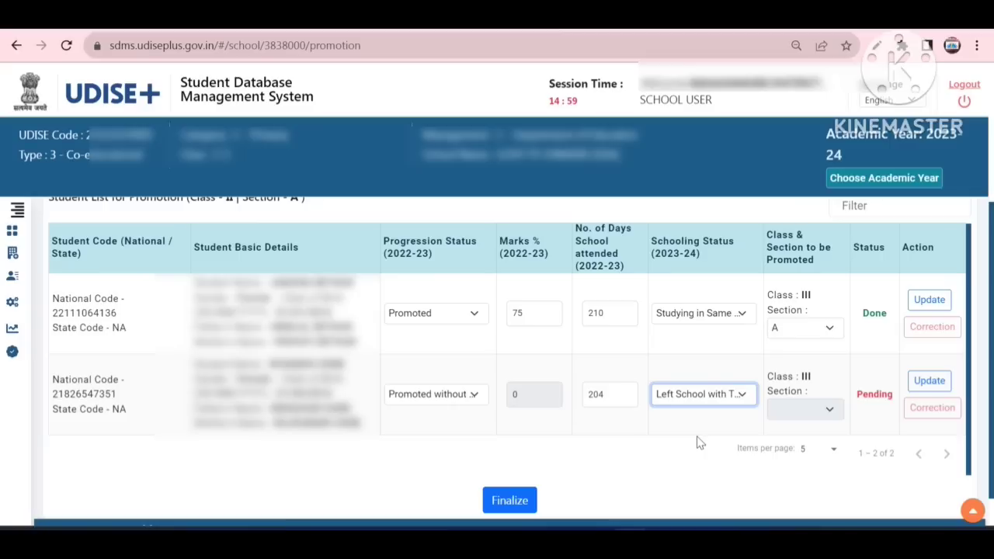
Try Discontinued before Examination and Repeater by Choice as the second student's Progression Status (2022-23)
left_click(417, 401)
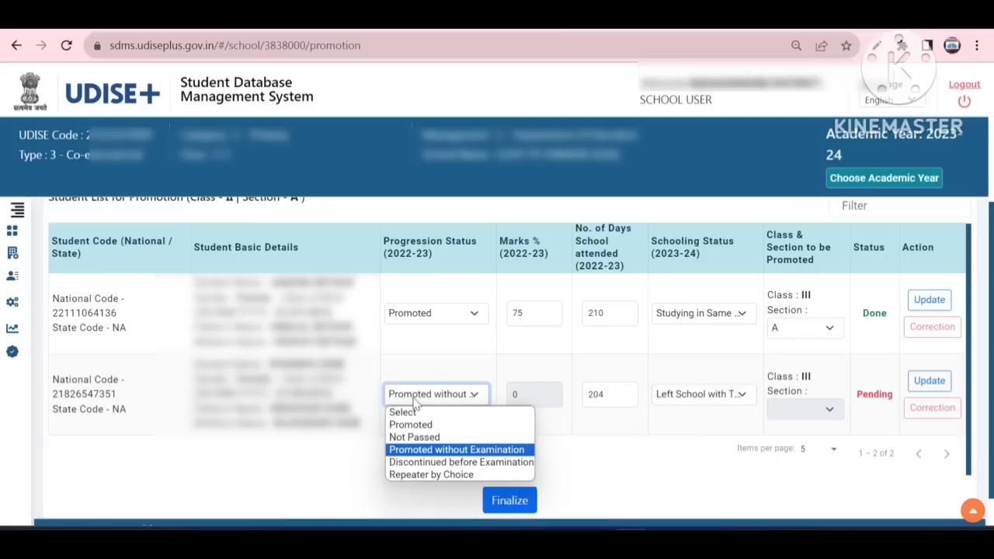
left_click(420, 463)
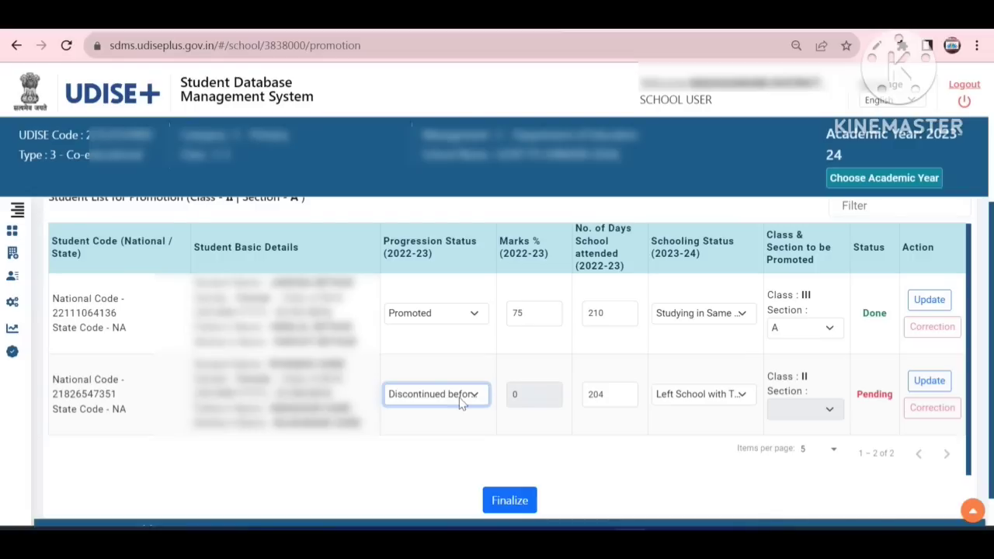
left_click(547, 399)
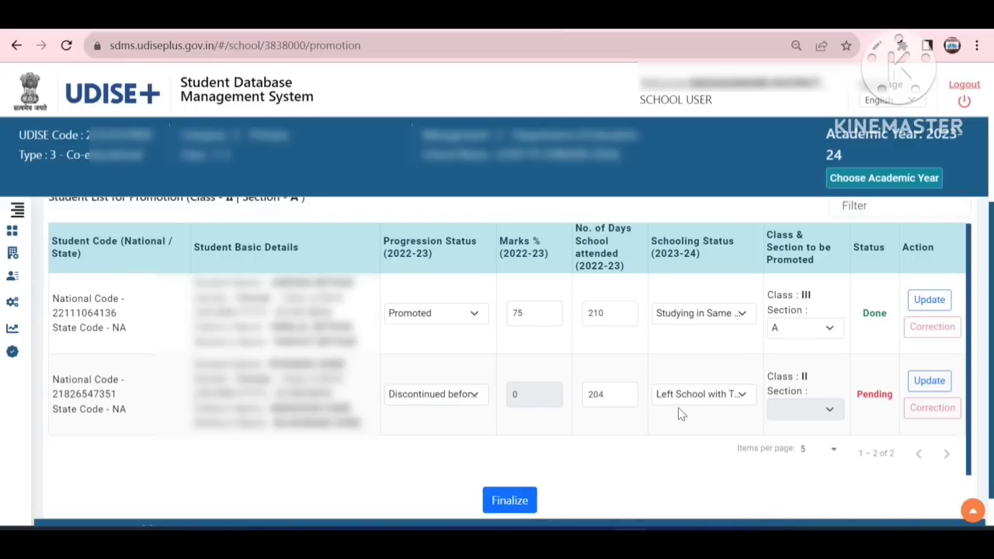
left_click(735, 399)
left_click(829, 389)
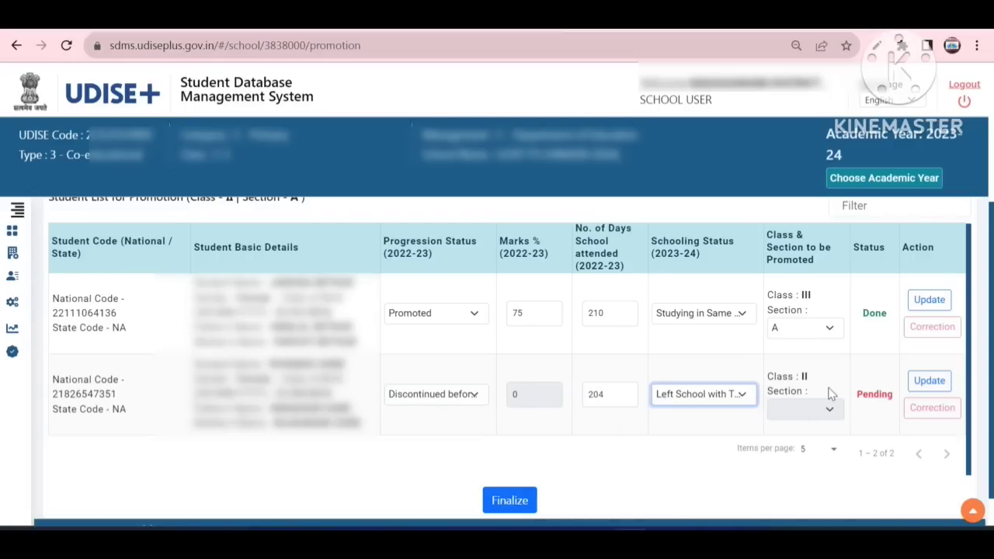
left_click(417, 409)
left_click(416, 473)
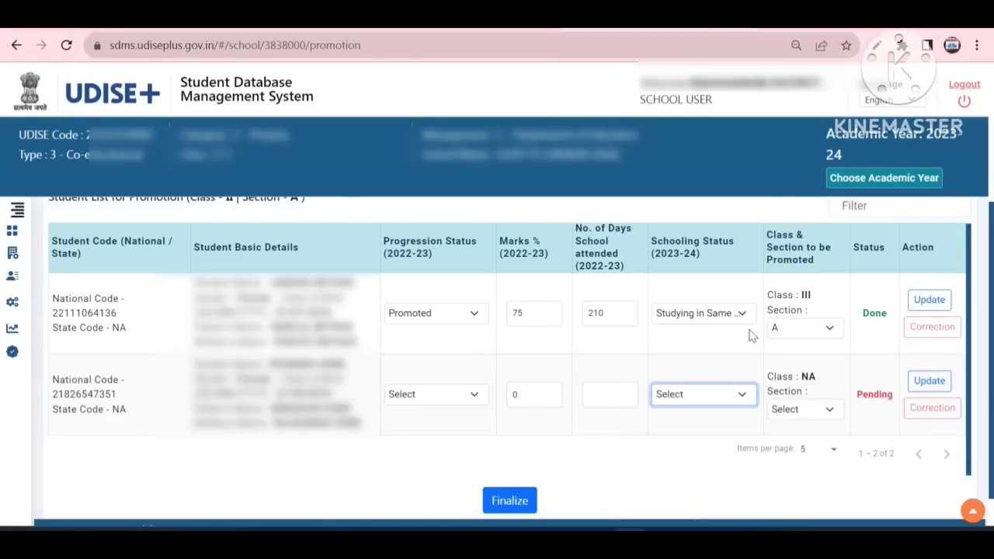
Set the second student's Progression Status to Promoted, with 64 as marks percentage and 196 as days school attended
left_click(454, 397)
left_click(445, 423)
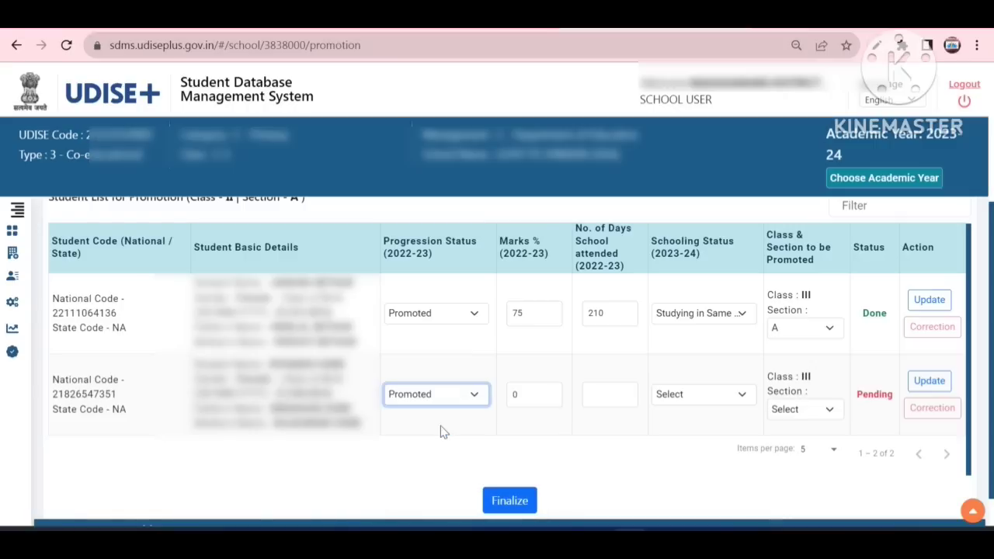
double_click(549, 394)
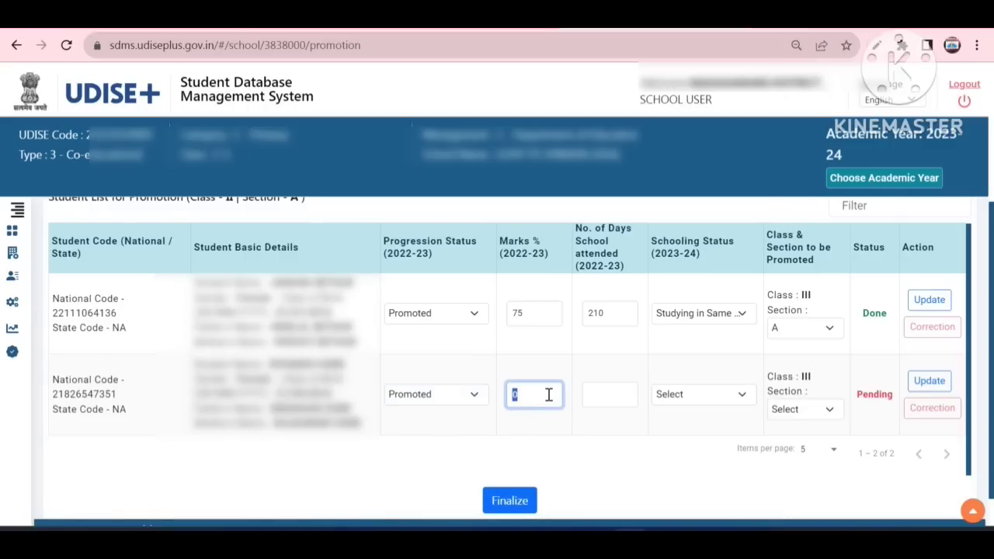
type("64")
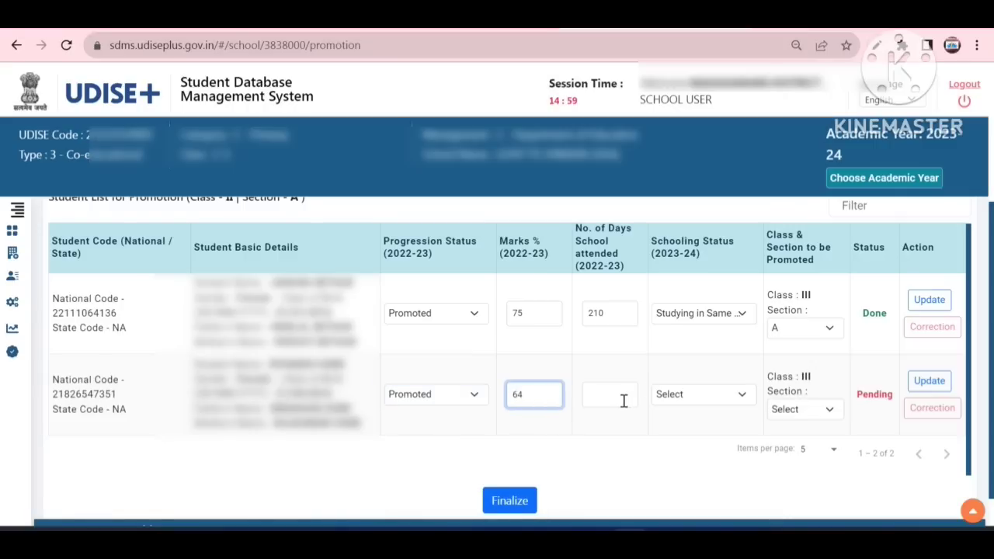
left_click(622, 400)
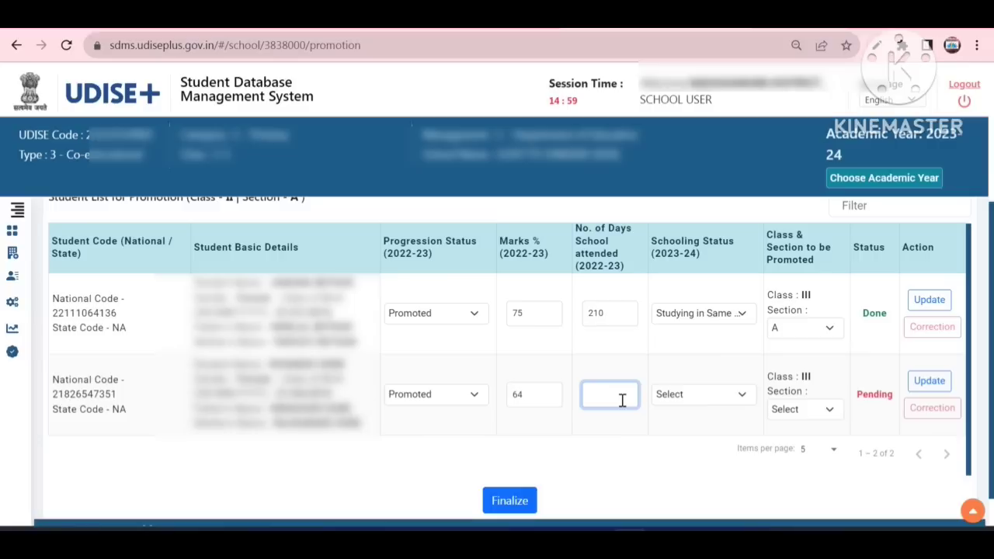
type("196")
Set the second student's Schooling Status (2023-24) to Studying in Same School with Section A, and save the update
left_click(699, 398)
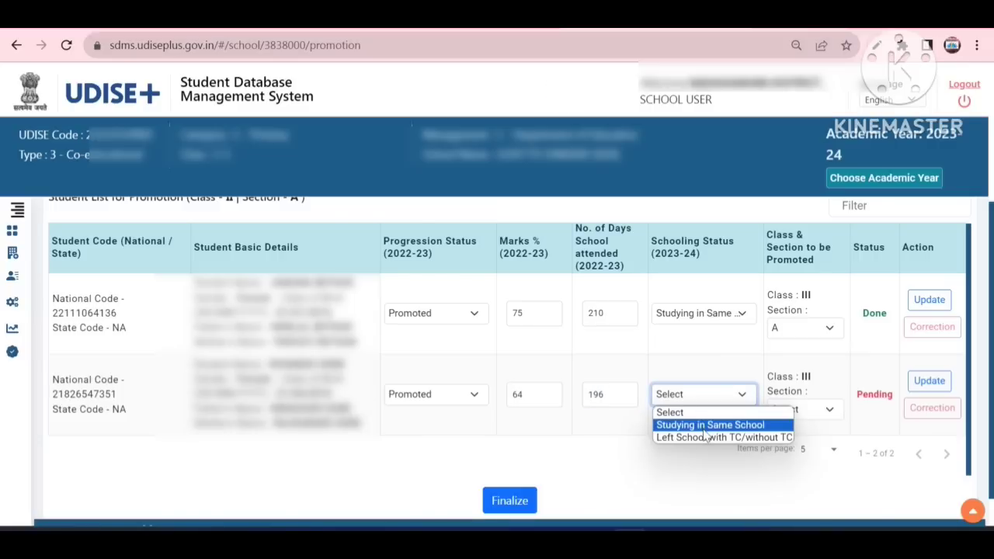
left_click(707, 426)
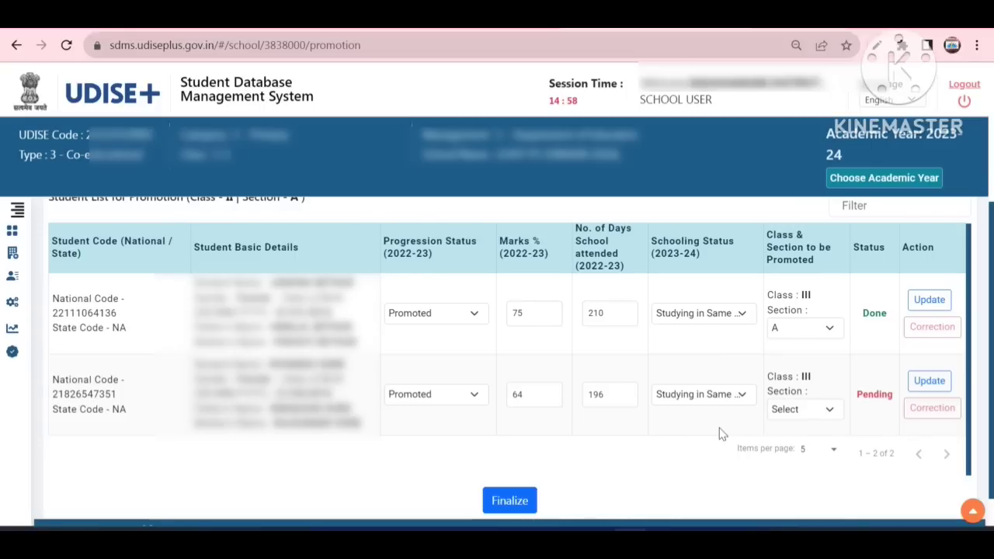
left_click(788, 411)
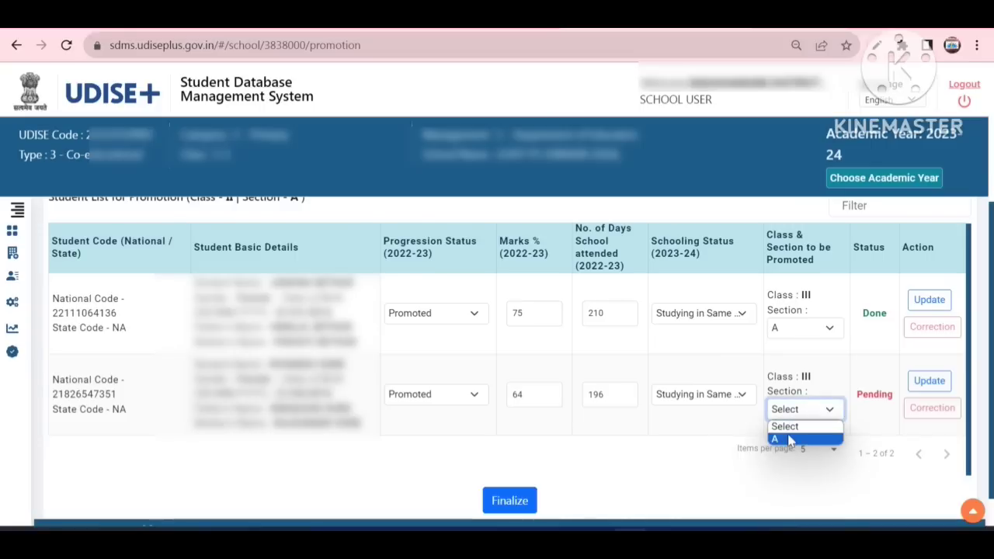
left_click(789, 440)
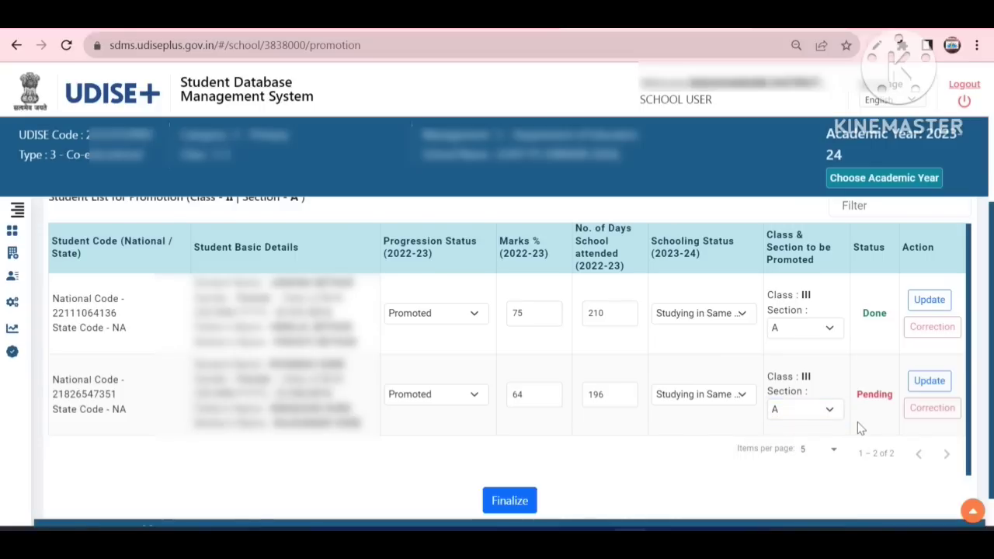
left_click(926, 383)
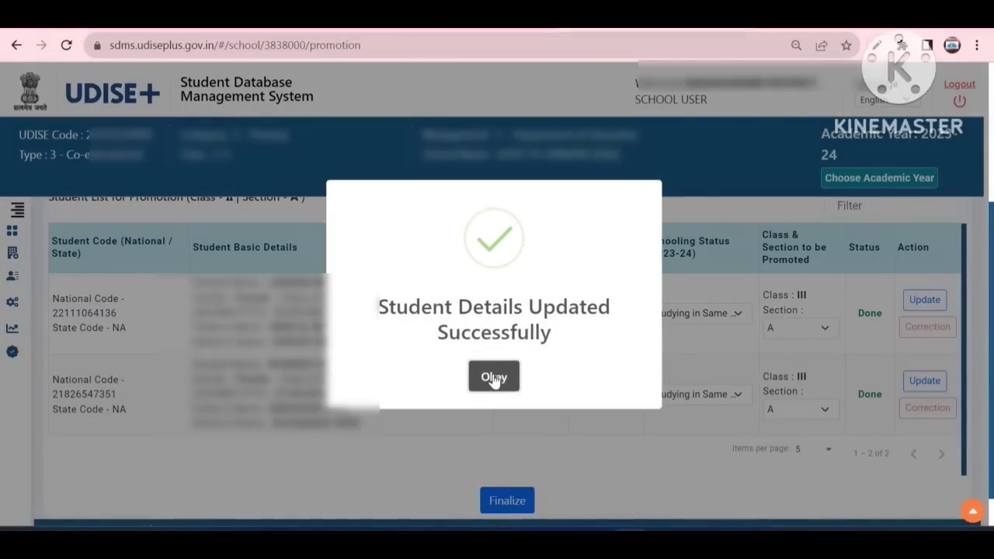
left_click(494, 379)
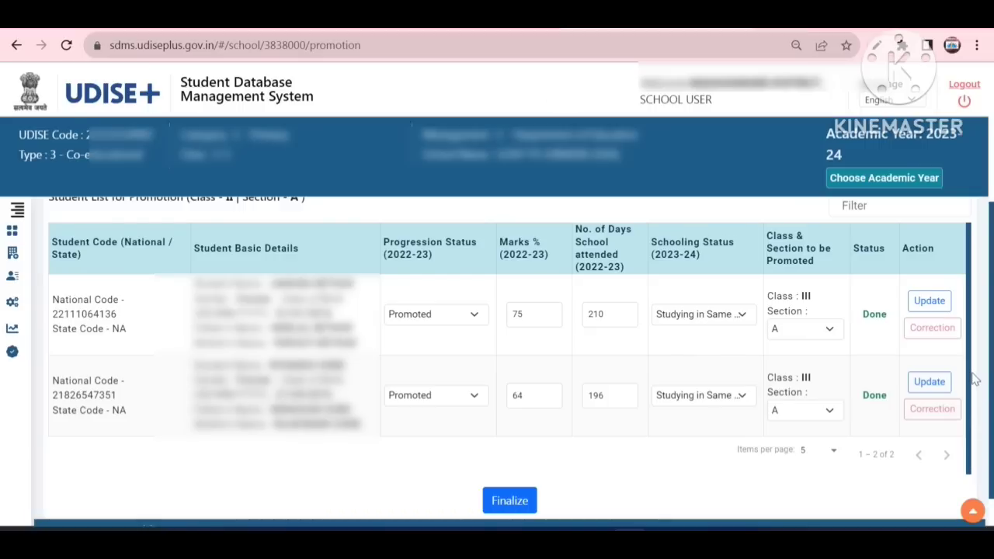
Finalize the promotion data for Class II, Section A and confirm it
left_click(510, 501)
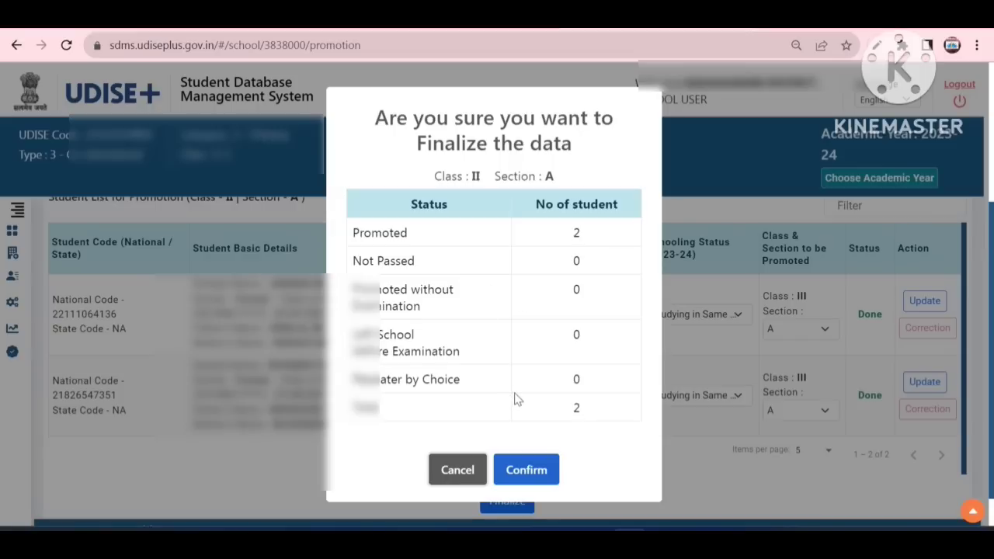
left_click(525, 470)
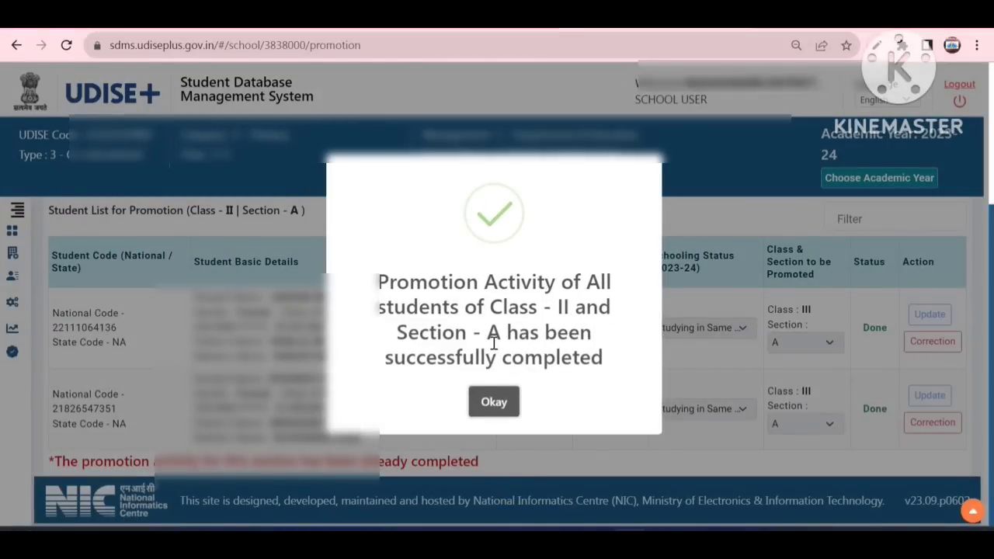
left_click(498, 409)
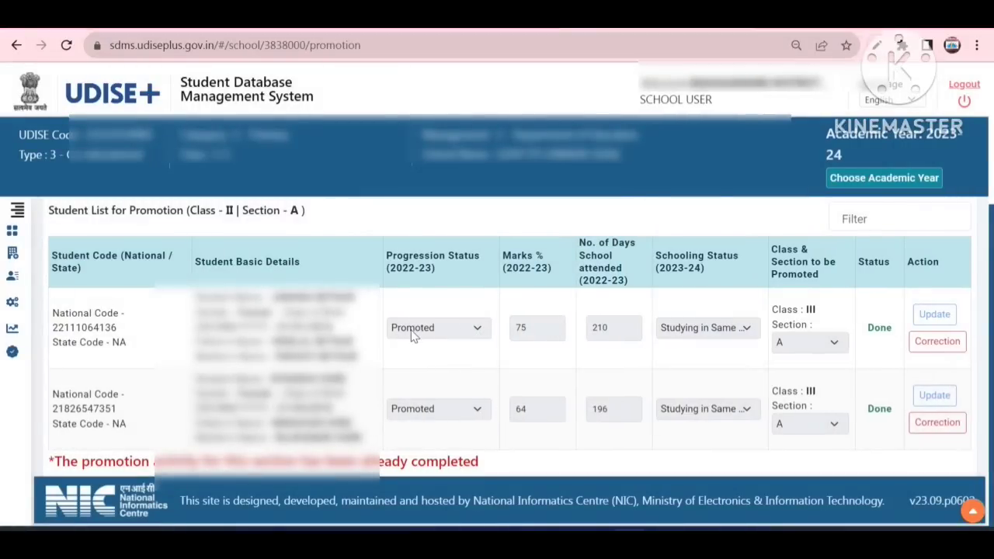
Open the correction form for the first Class II student and try Promoted as the Progression Status (2022-23)
double_click(612, 337)
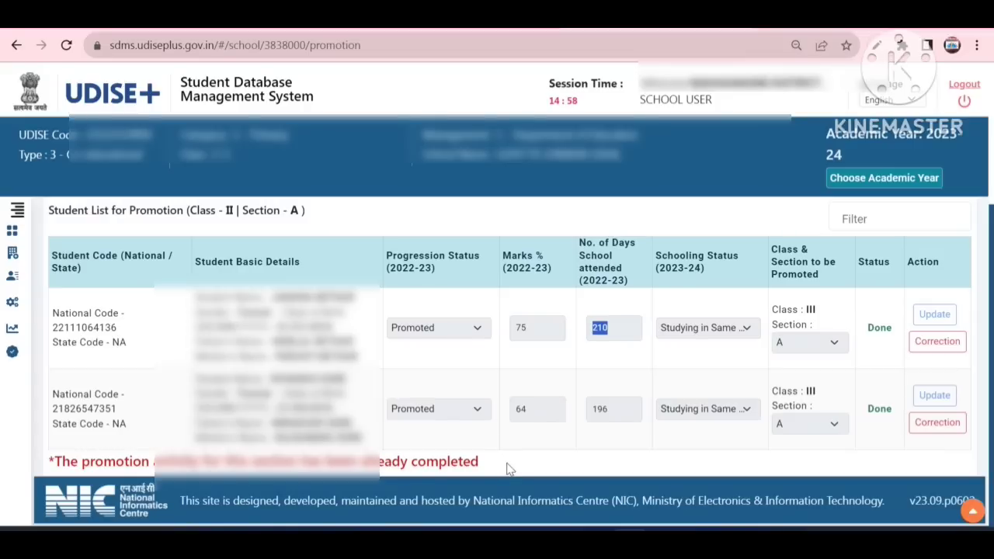
left_click(551, 332)
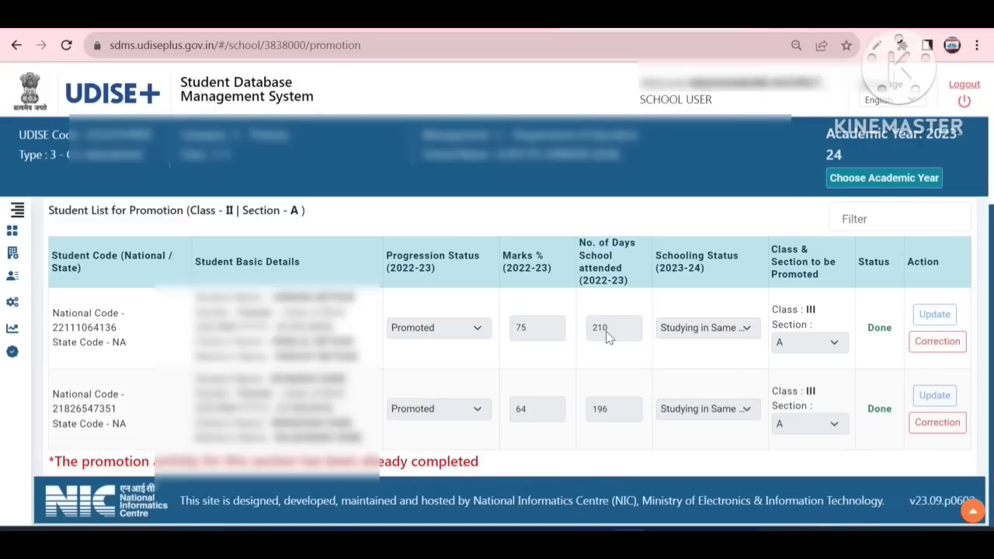
left_click(937, 342)
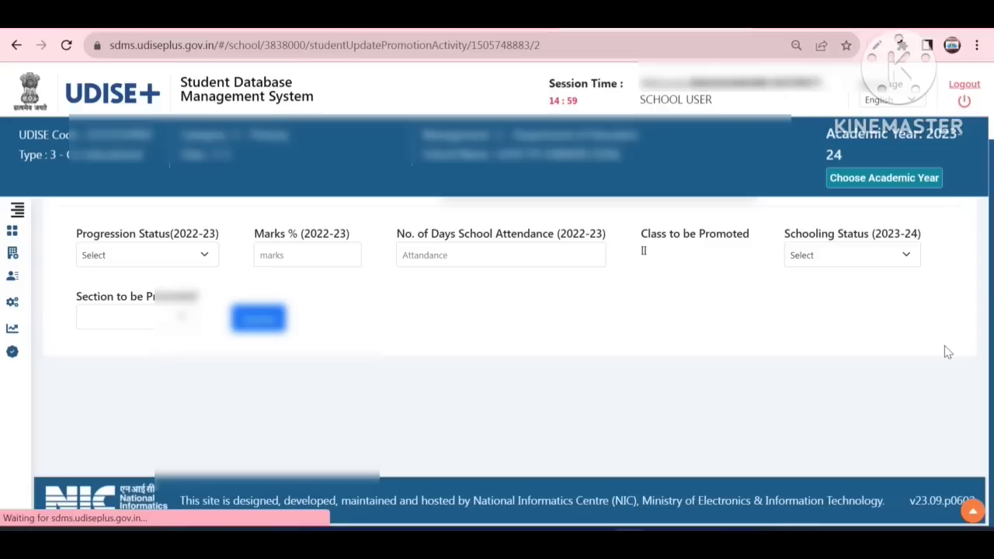
left_click(198, 262)
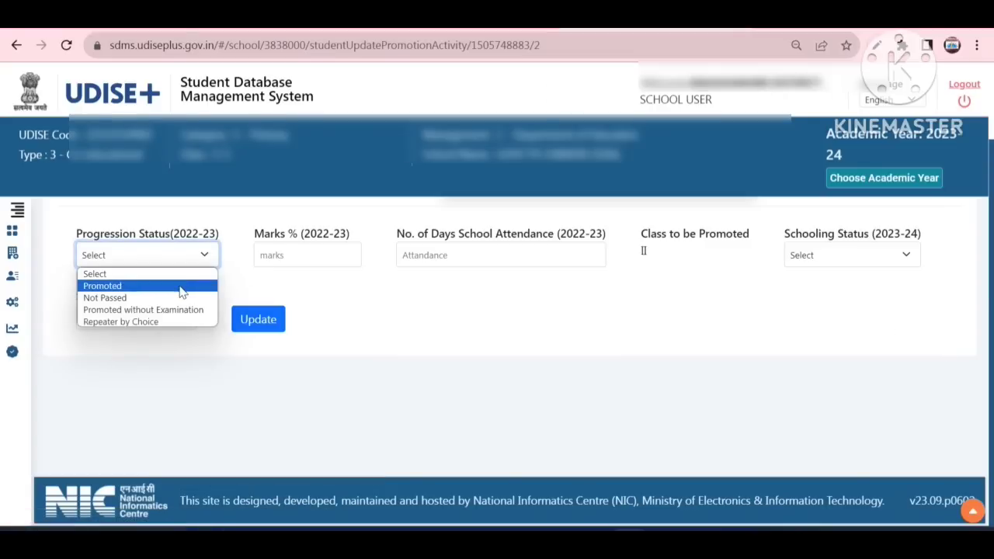
left_click(181, 287)
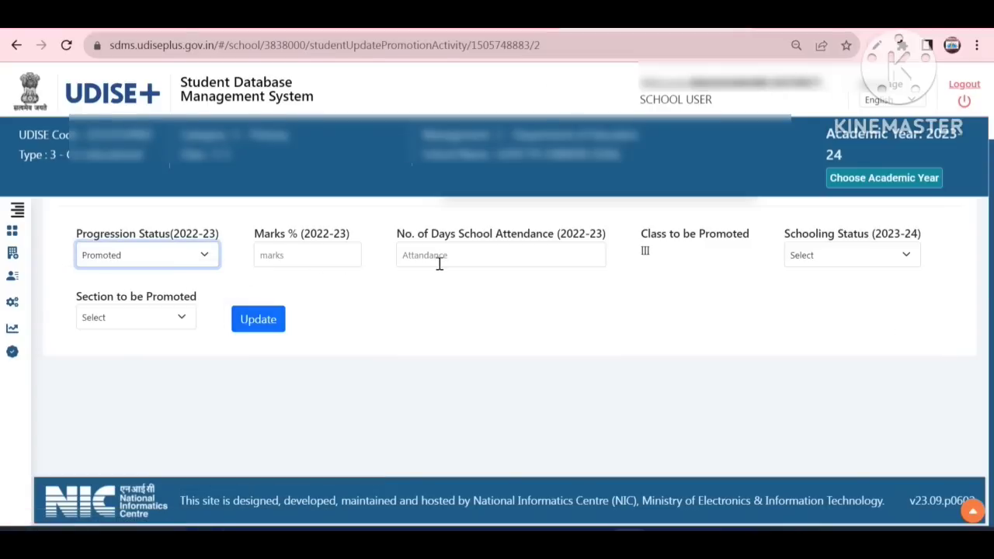
left_click(559, 260)
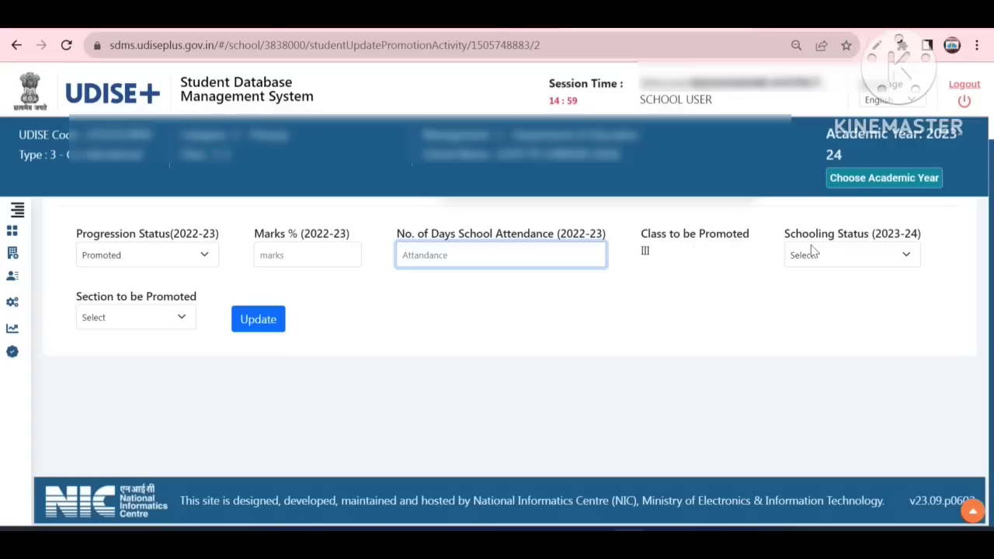
left_click(258, 320)
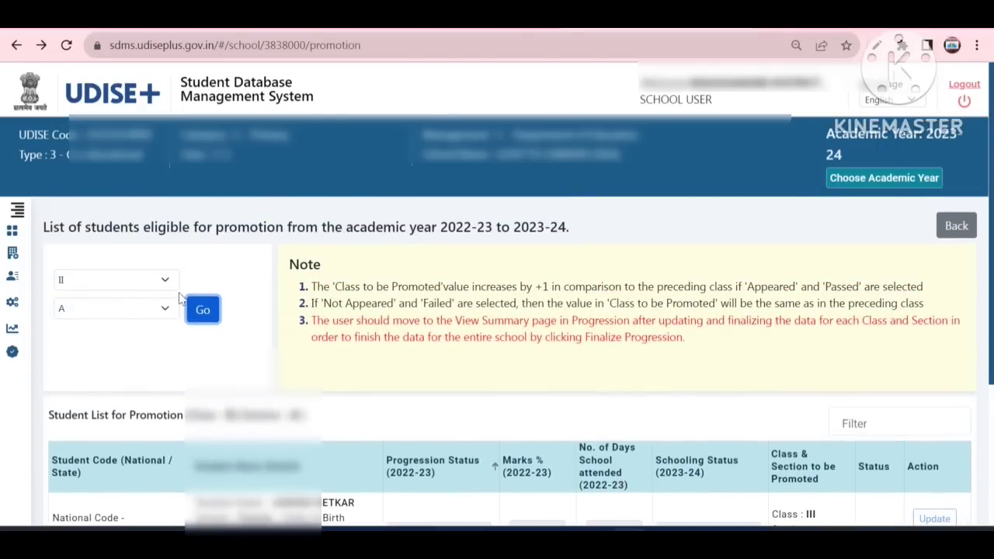
Load the list of students eligible for promotion in Class III, Section A
left_click(110, 278)
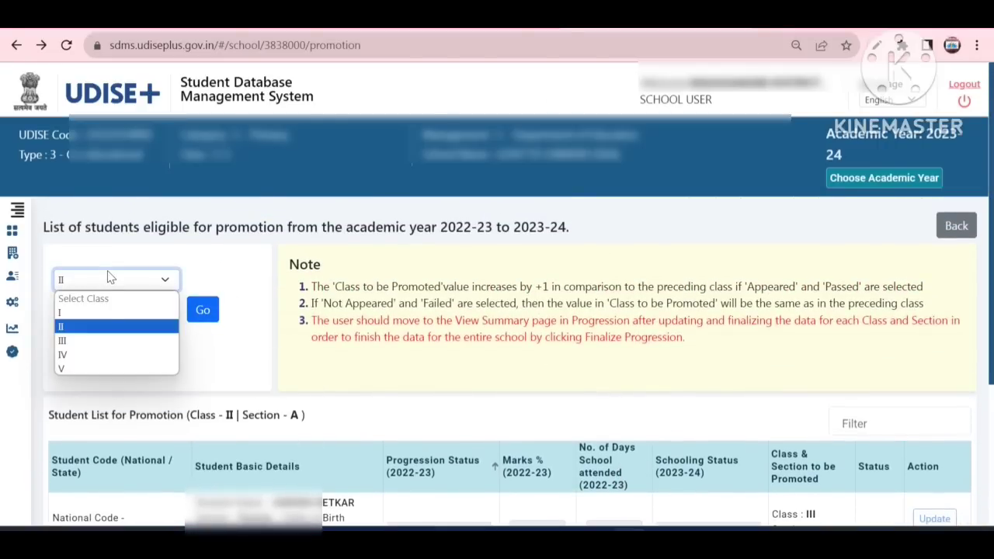
left_click(104, 337)
left_click(115, 311)
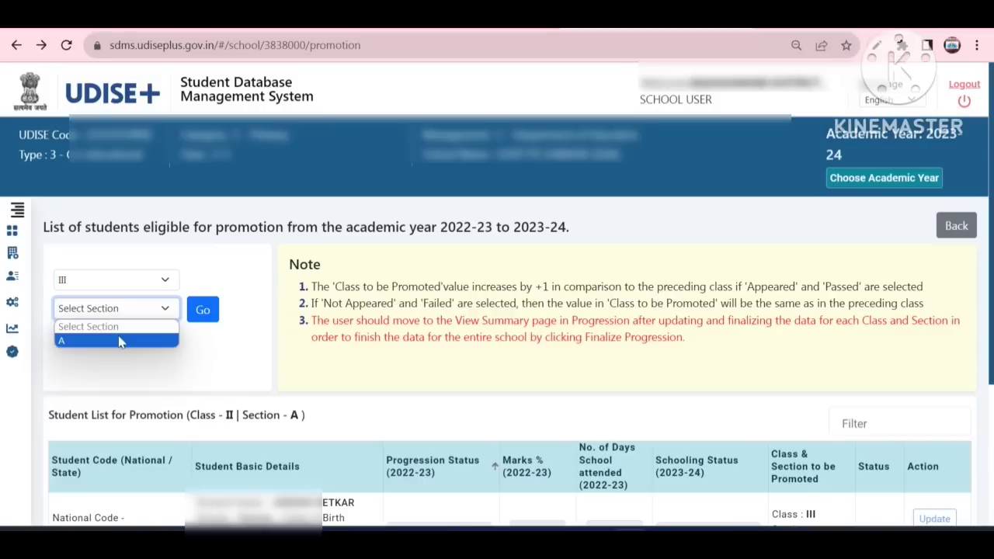
left_click(121, 340)
left_click(203, 313)
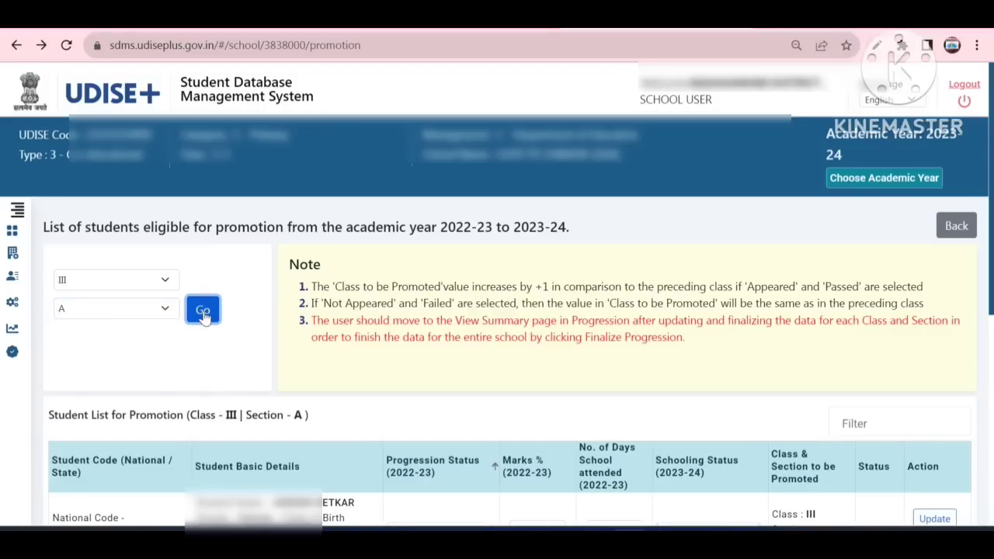
Set the Class III student's Progression Status to Promoted, with 67 as marks percentage and 188 as days school attended
scroll(229, 345, "down", 1)
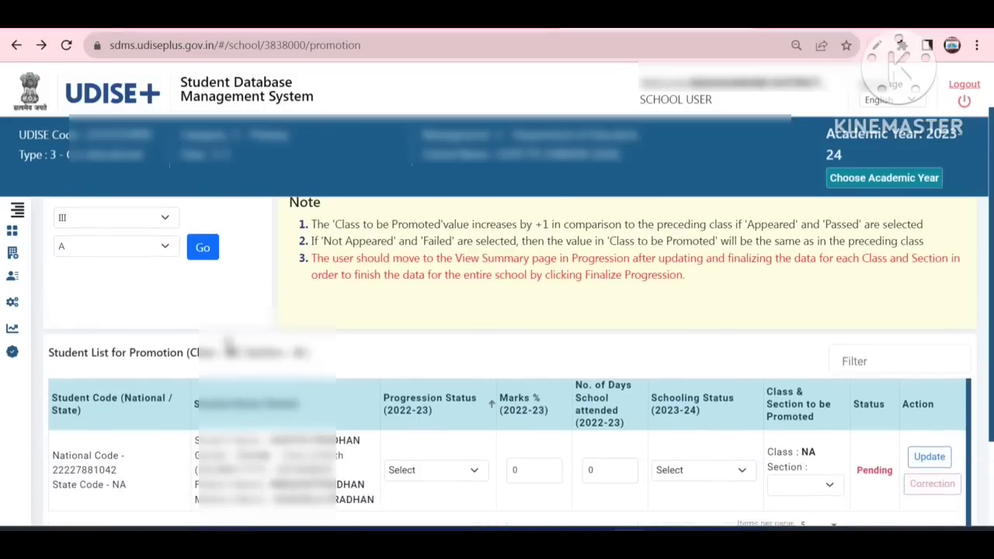
scroll(229, 345, "down", 2)
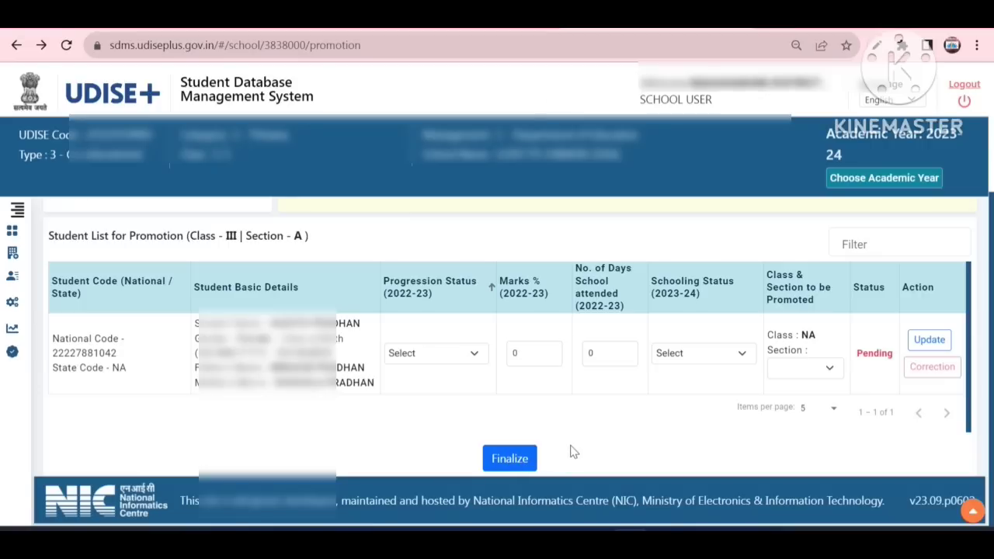
left_click(446, 356)
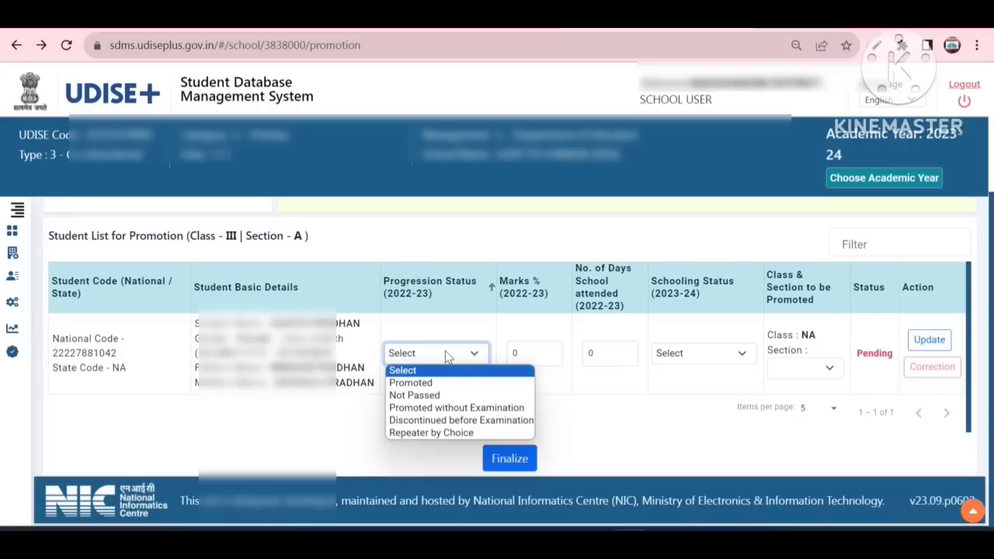
left_click(447, 383)
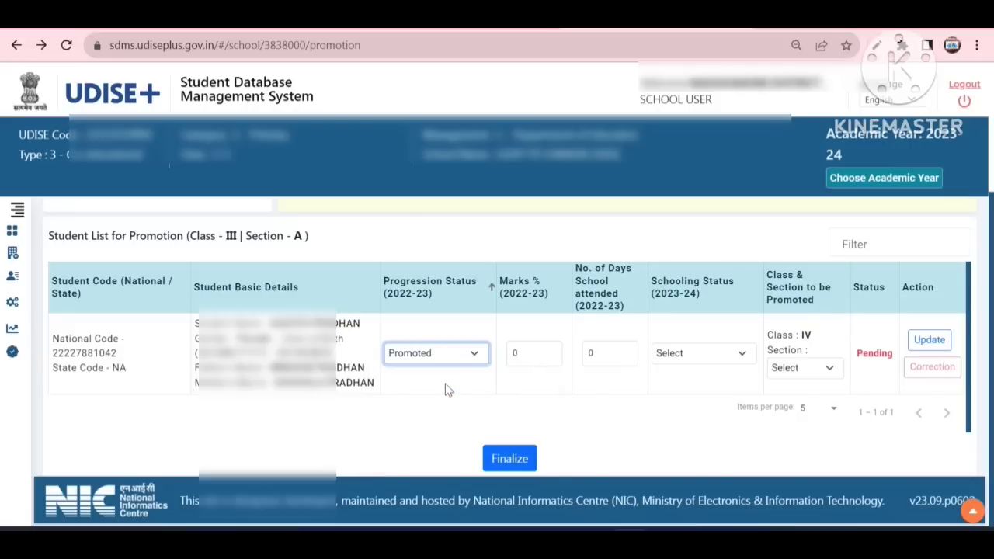
left_click(542, 356)
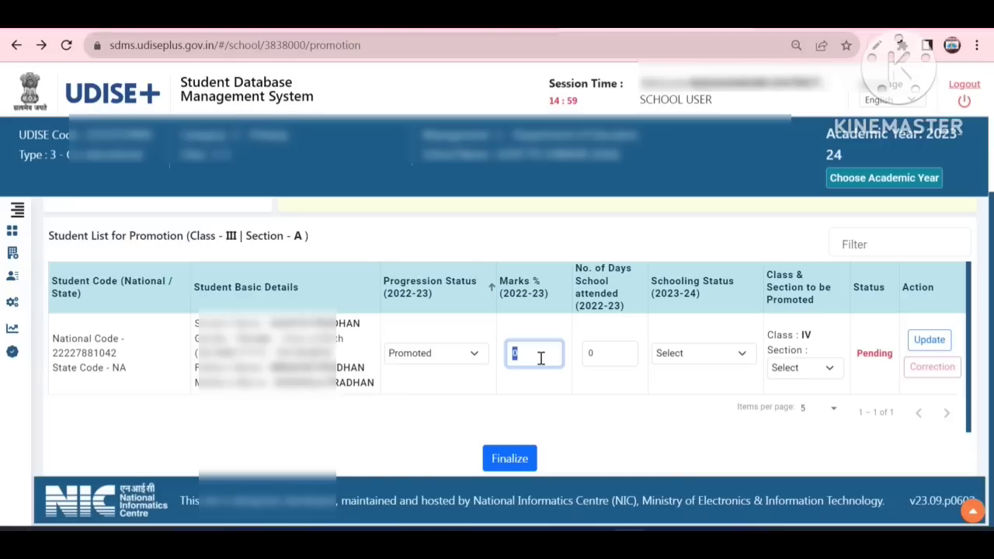
type("67")
left_click(624, 355)
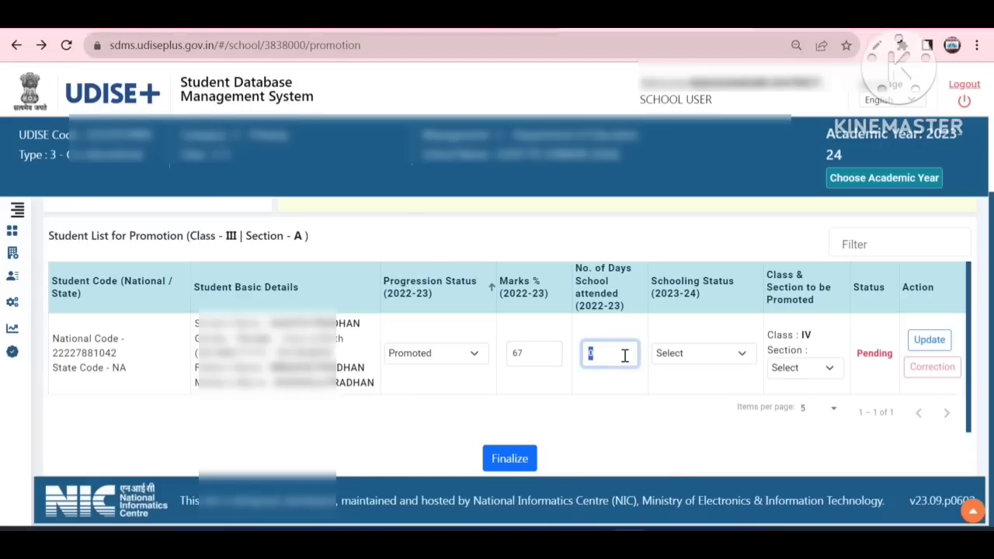
type("188")
Set the Class III student's Schooling Status to Studying in Same School with Section A for Class IV, and save the update
left_click(680, 361)
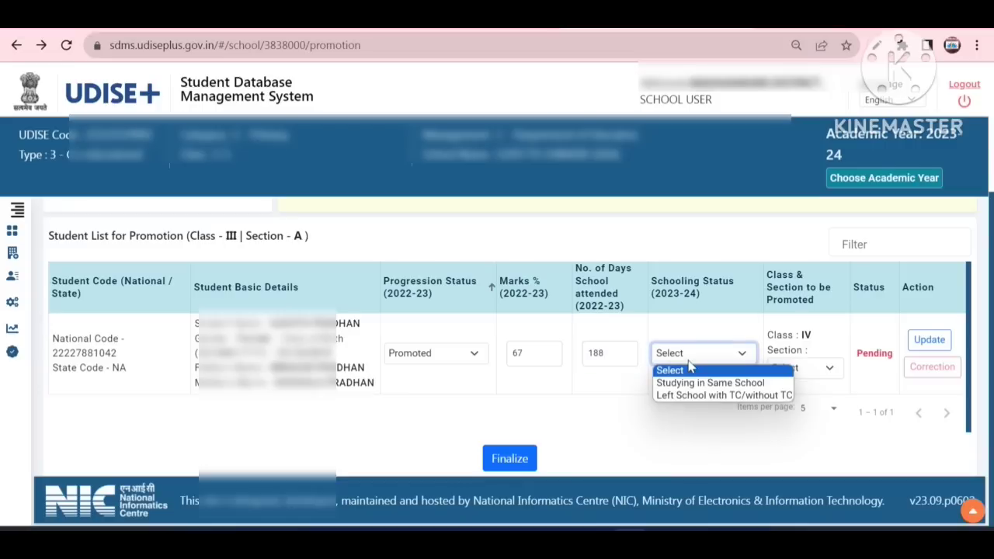
left_click(693, 382)
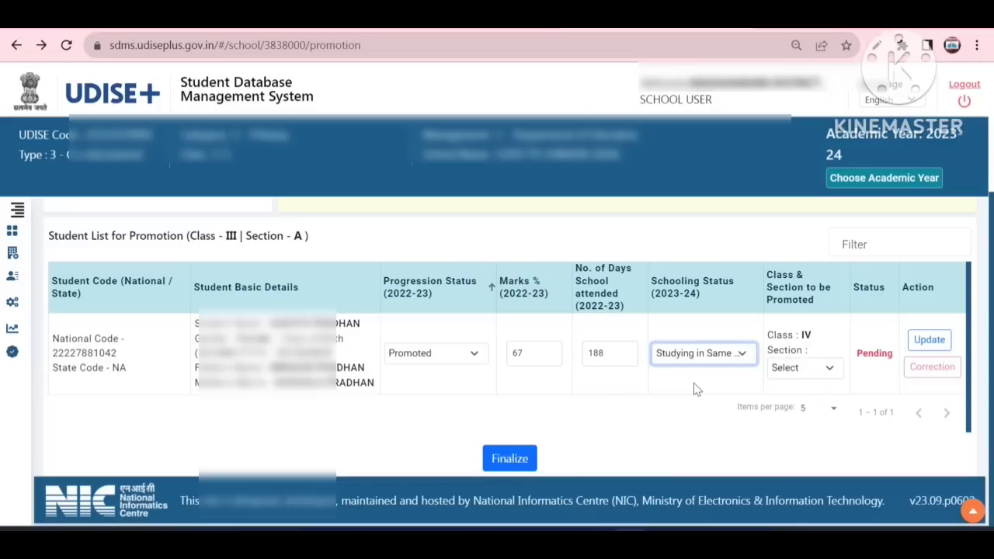
left_click(804, 372)
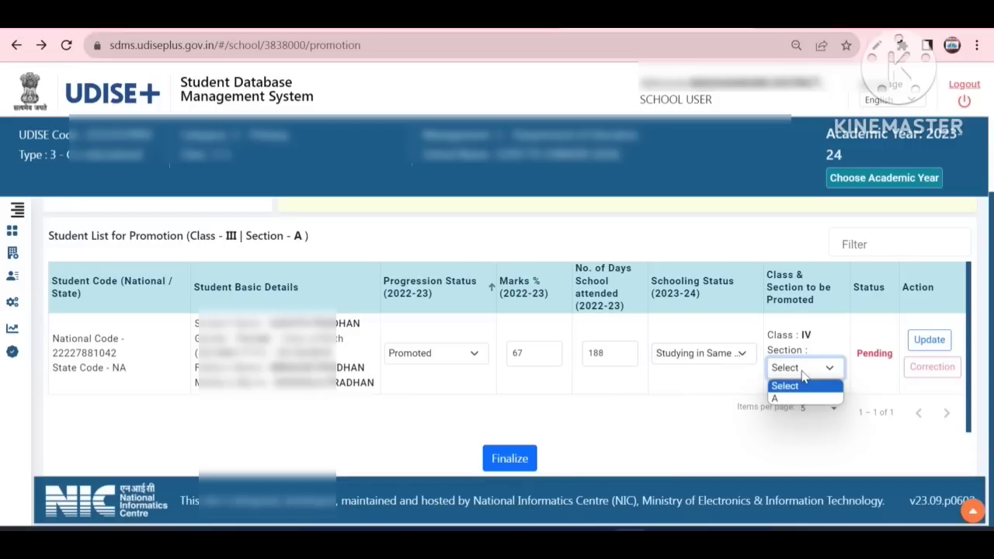
left_click(804, 399)
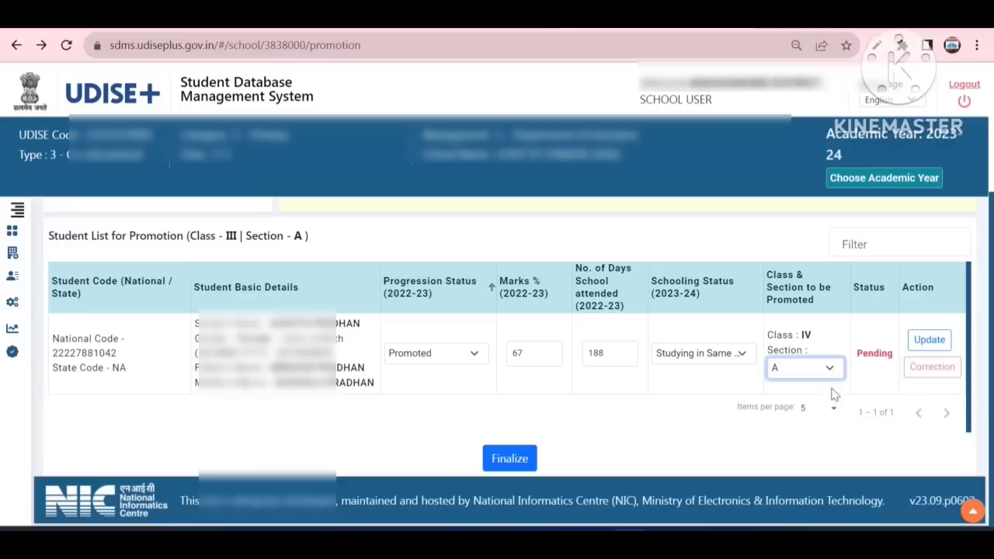
left_click(921, 344)
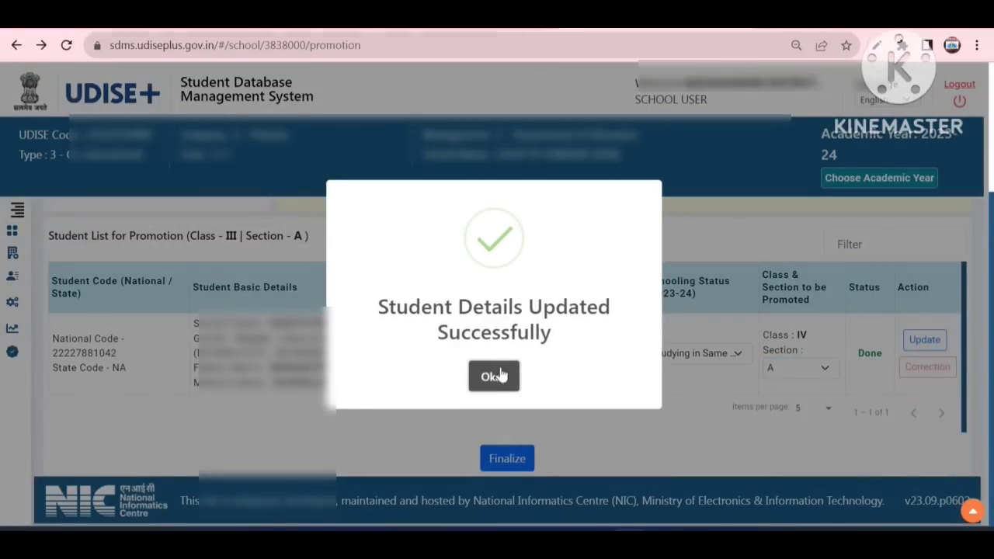
left_click(494, 377)
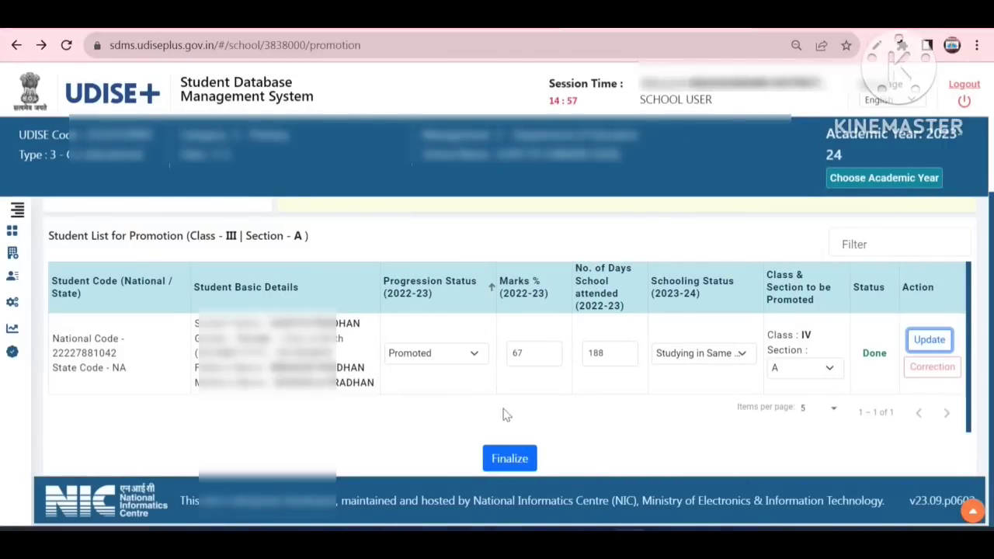
Finalize the promotion data for Class III, Section A and confirm it
left_click(510, 459)
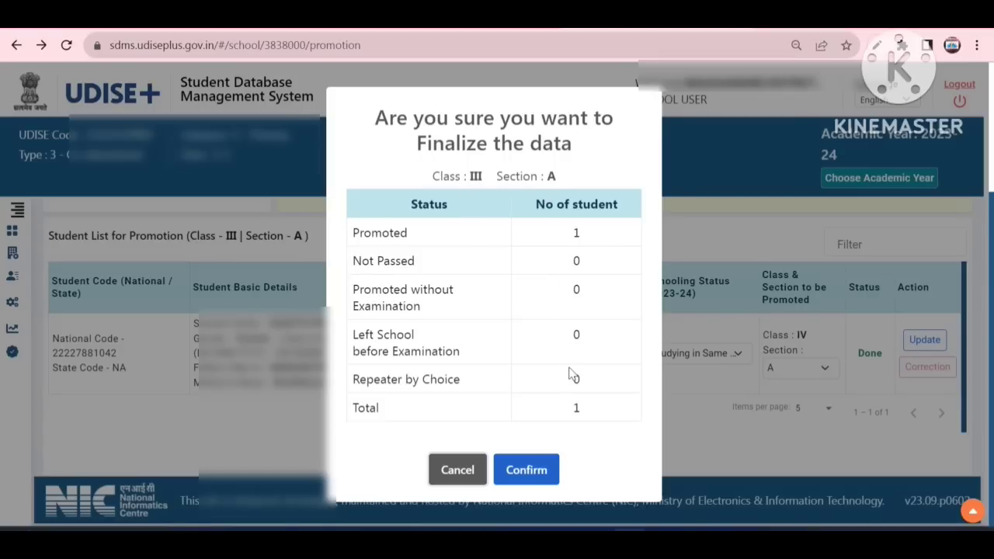
left_click(529, 472)
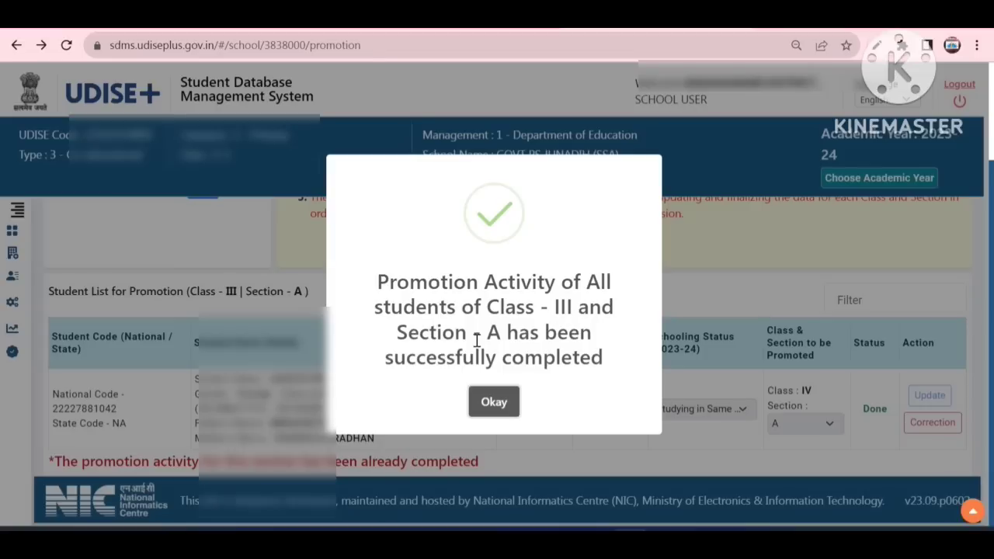
left_click(494, 402)
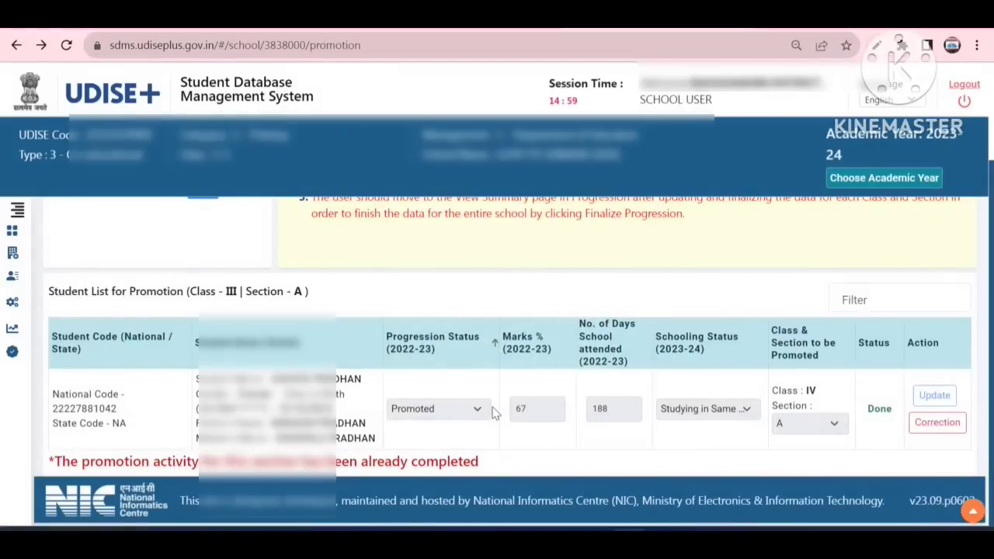
Load the list of students eligible for promotion in Class I, Section A, and switch the class selection to III
scroll(164, 264, "up", 2)
left_click(165, 250)
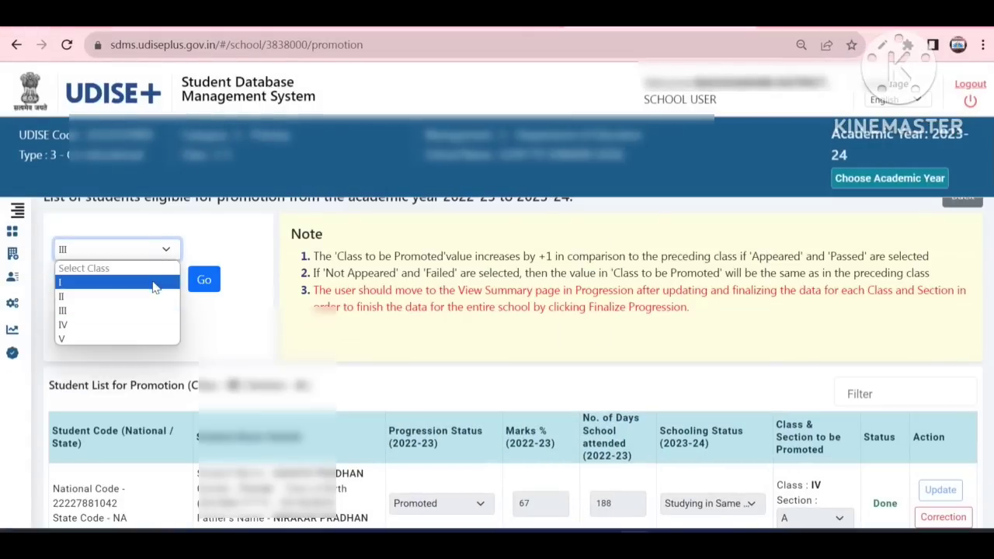
left_click(155, 283)
left_click(153, 281)
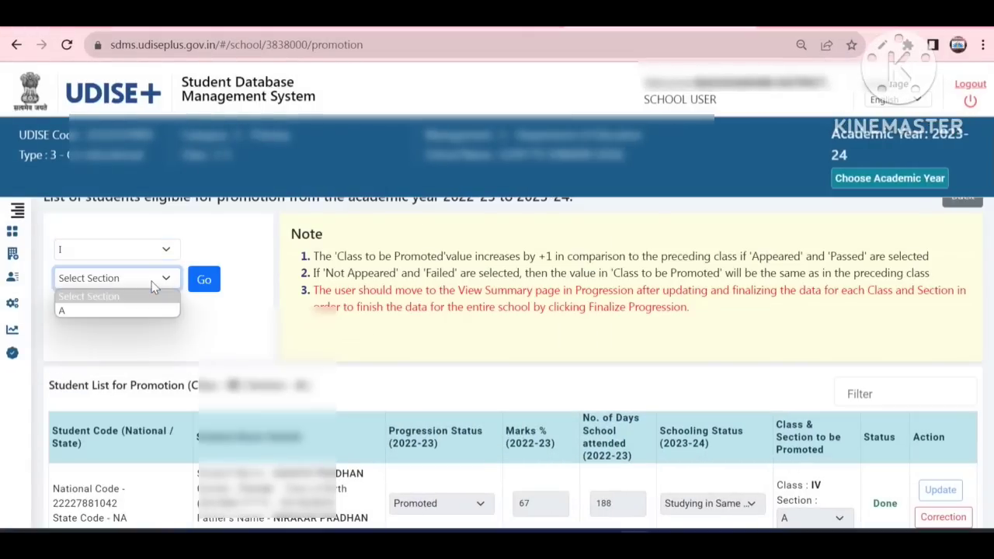
left_click(150, 305)
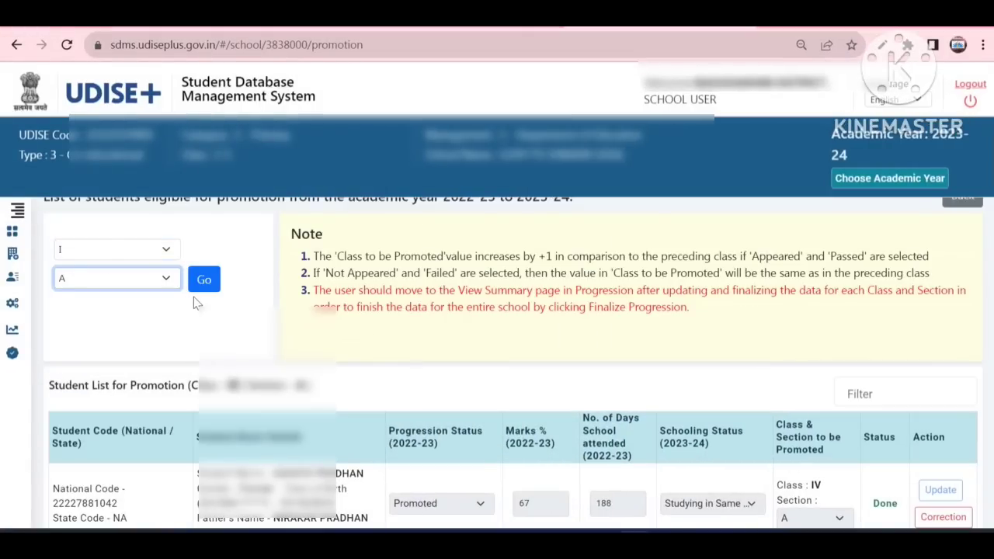
left_click(165, 252)
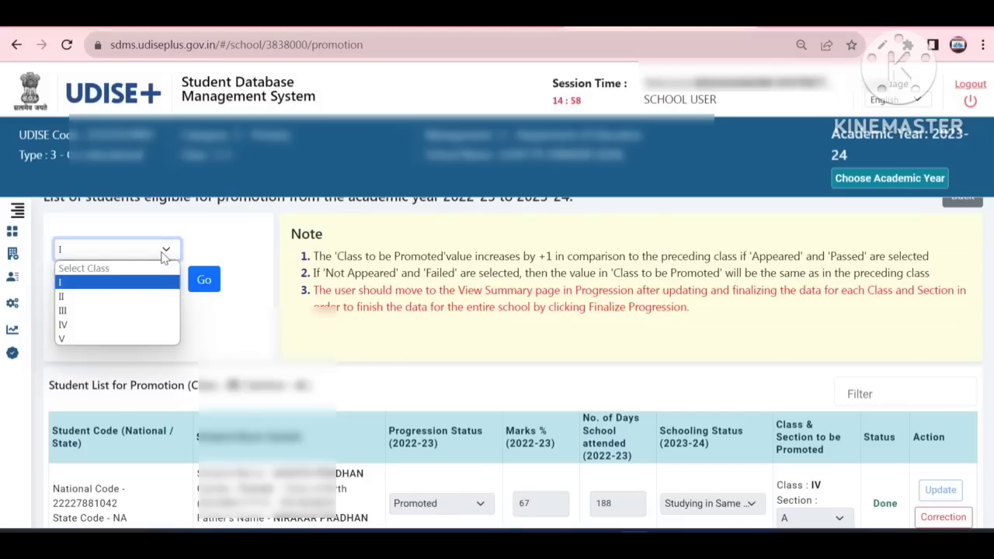
left_click(211, 289)
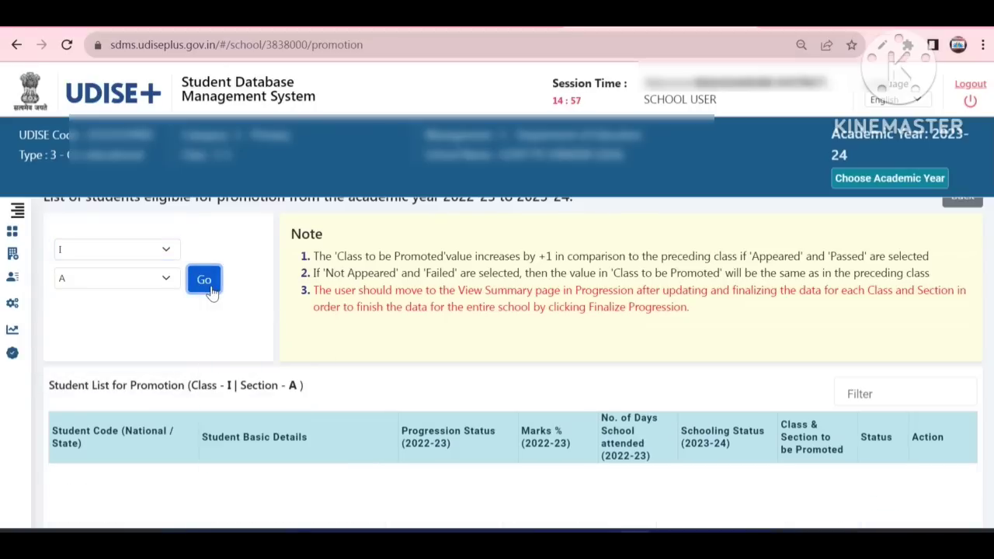
left_click(134, 254)
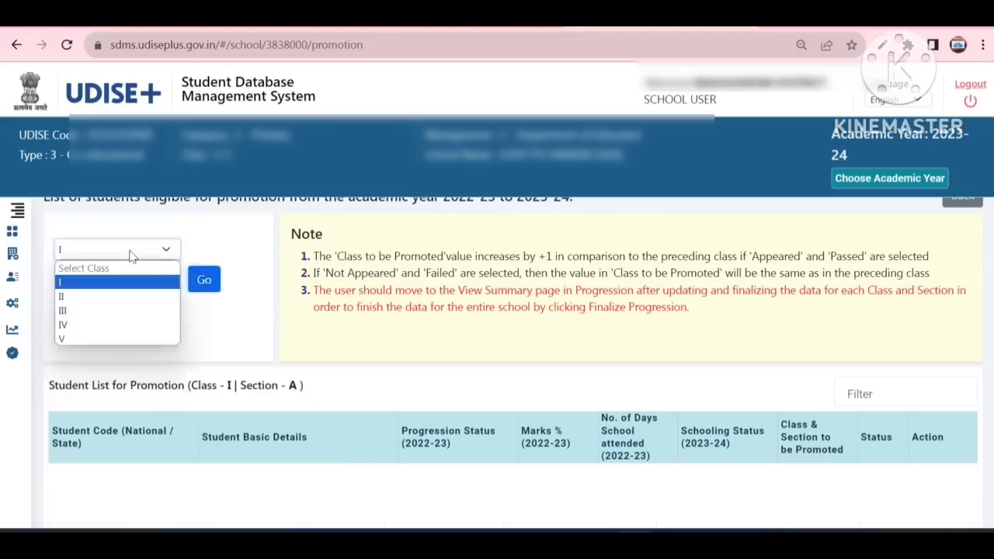
left_click(114, 310)
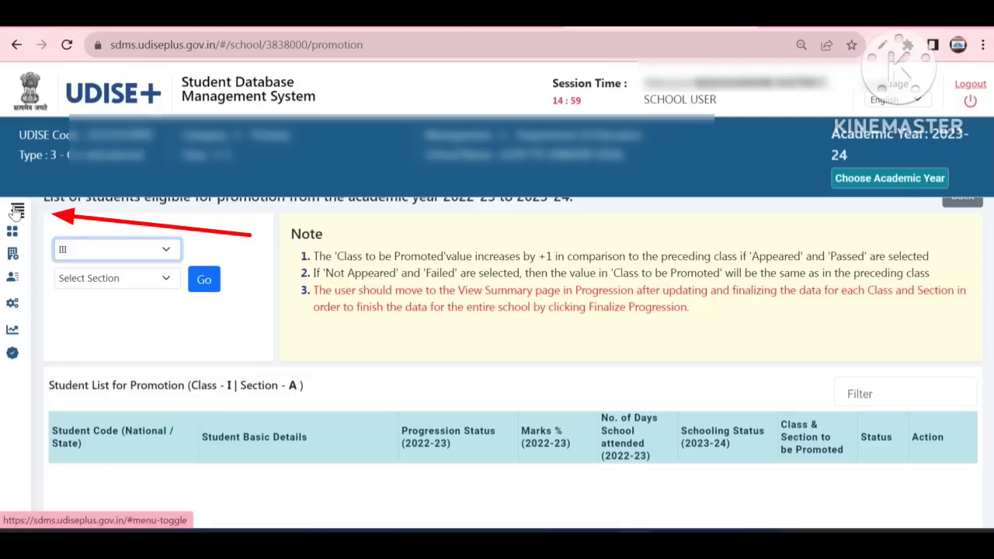
Open the Progression Module summary from Progression Activity and review each student's status, promotion details and schooling status
left_click(17, 211)
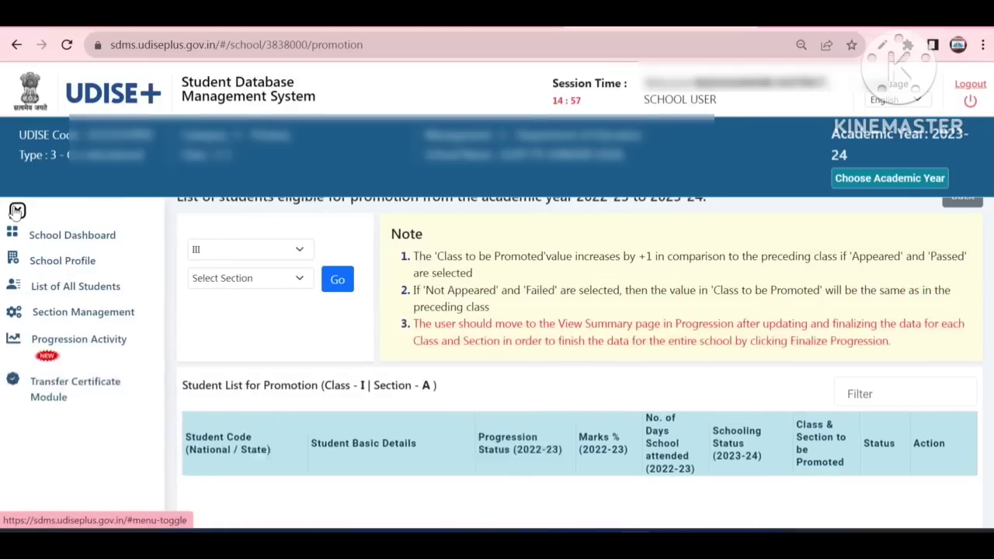
left_click(73, 346)
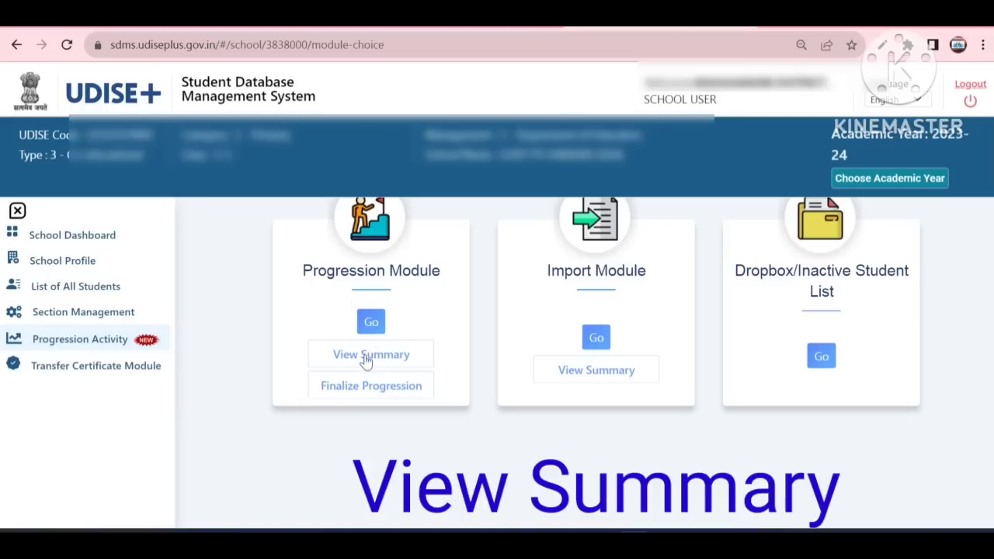
left_click(367, 356)
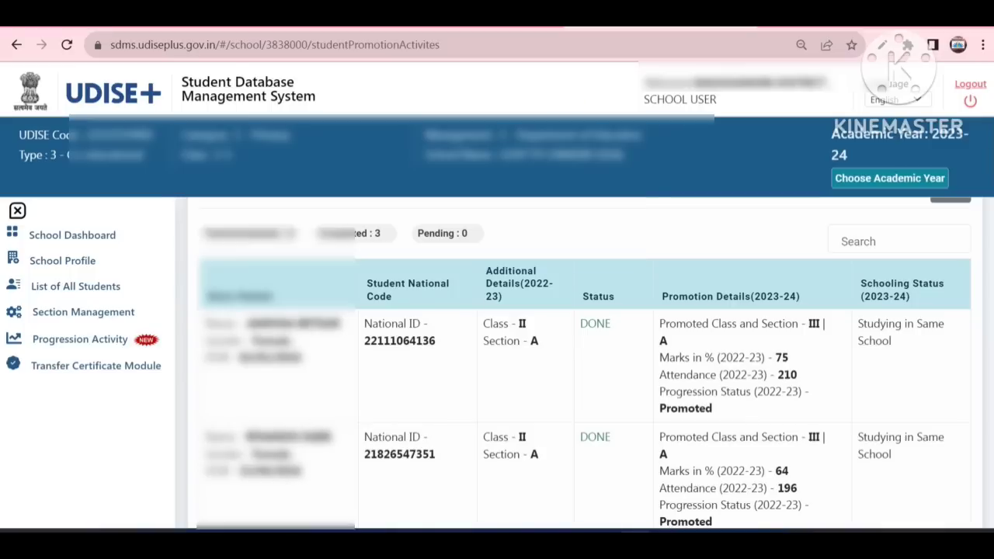
scroll(582, 361, "down", 1)
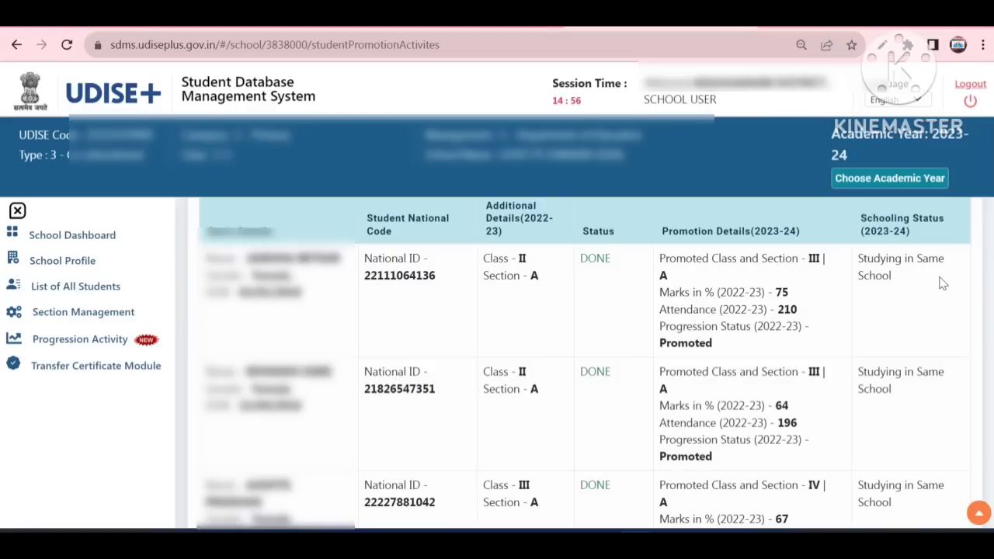
scroll(582, 366, "down", 2)
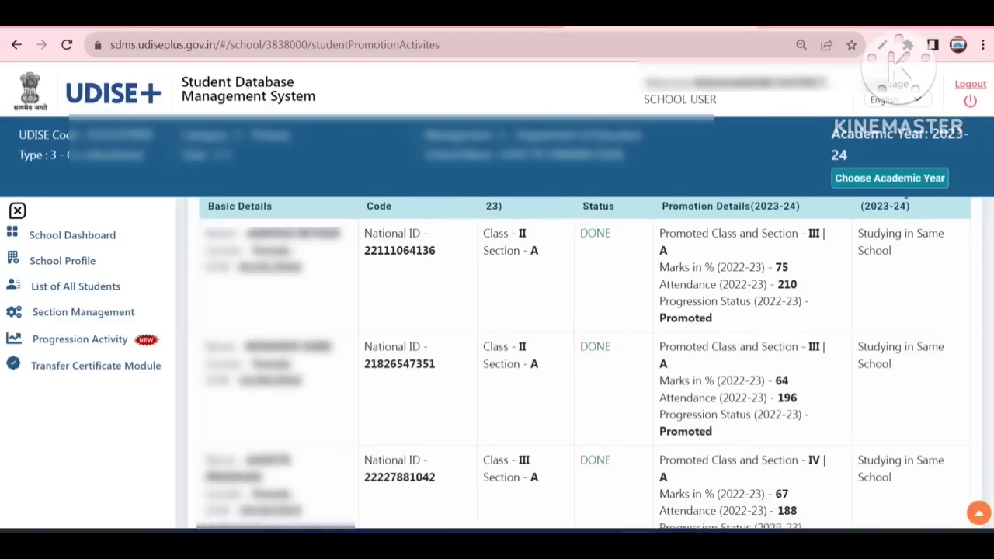
scroll(583, 366, "up", 2)
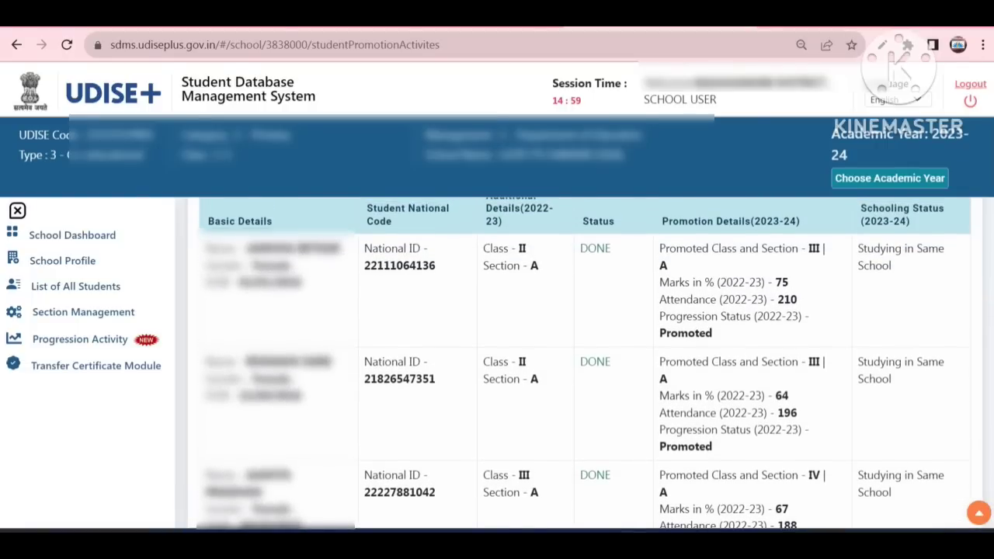
scroll(582, 365, "up", 1)
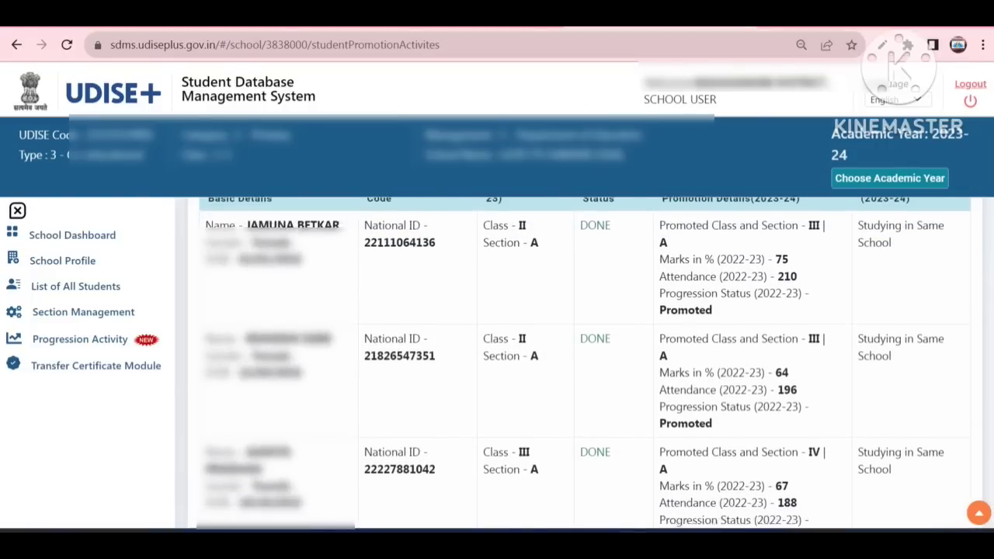
scroll(583, 365, "up", 1)
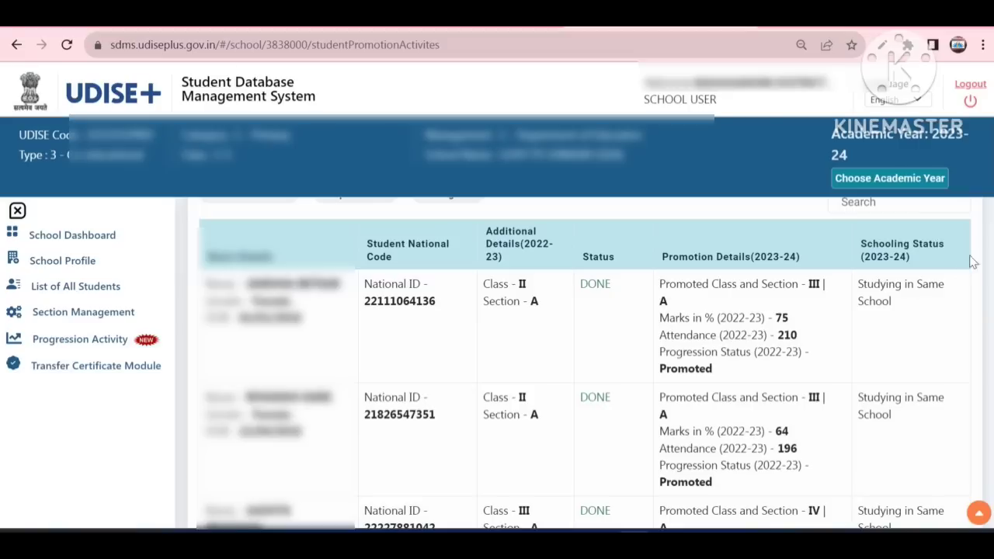
scroll(975, 261, "down", 2)
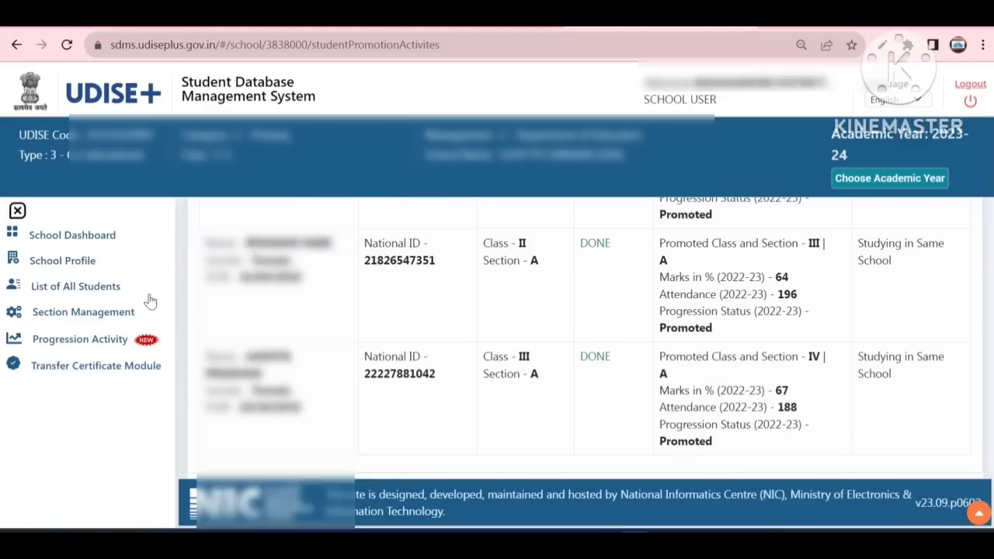
Finalize the school's progression for Academic Year 2022-23, declaring the data free from errors and inconsistencies, and acknowledge the confirmation
left_click(99, 346)
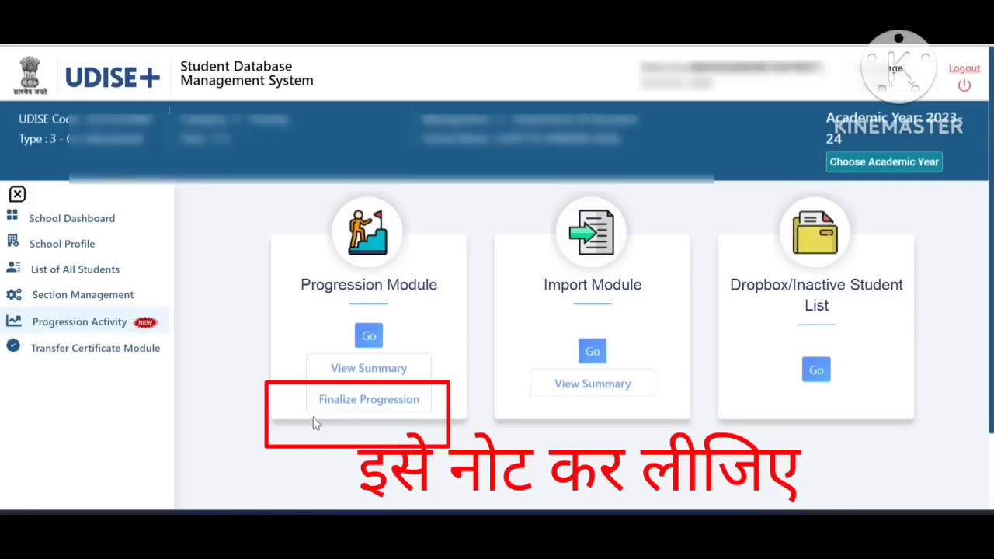
left_click(363, 404)
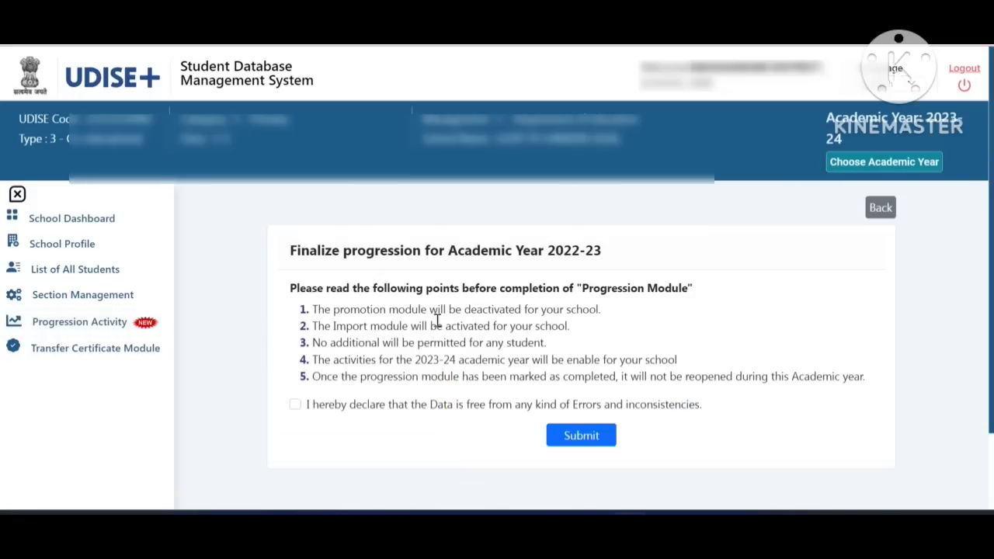
scroll(457, 324, "down", 1)
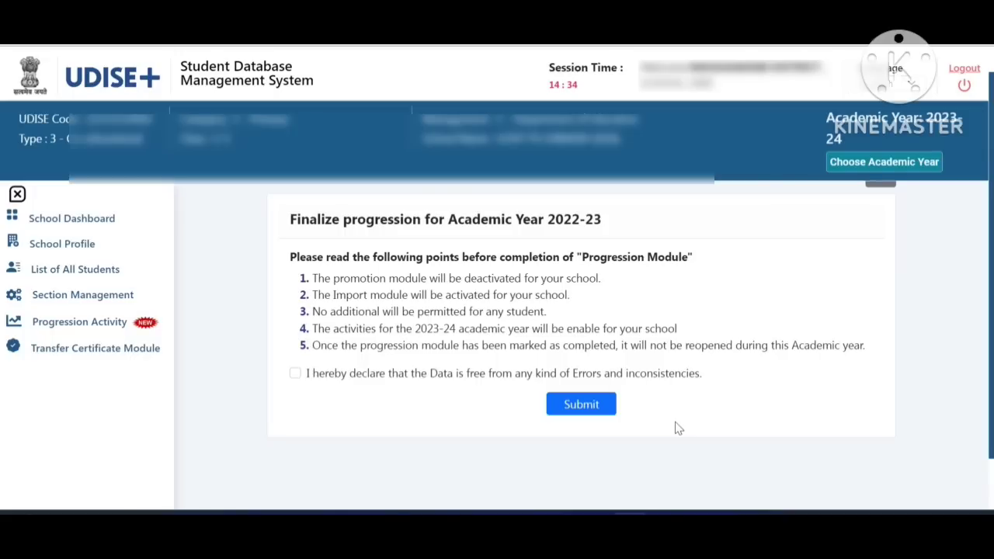
left_click(296, 374)
left_click(605, 418)
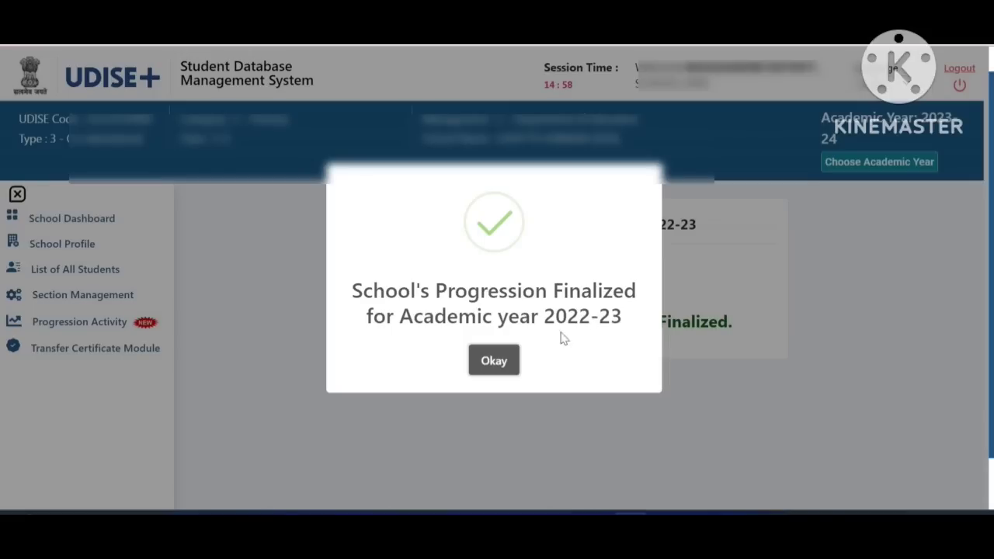
left_click(497, 362)
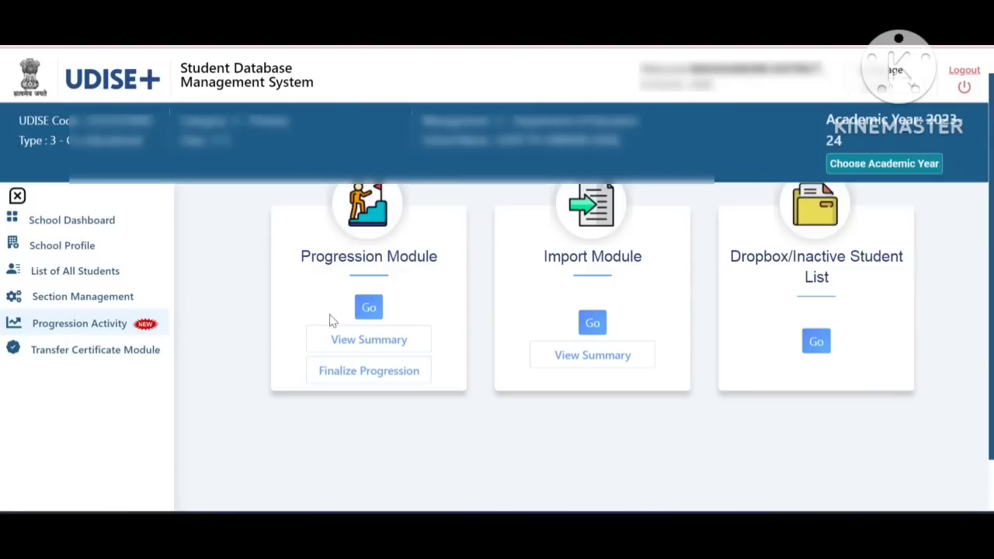
Reopen the Progression Module's promotion list for Class II, Section A and check the student entries and their update options
left_click(369, 309)
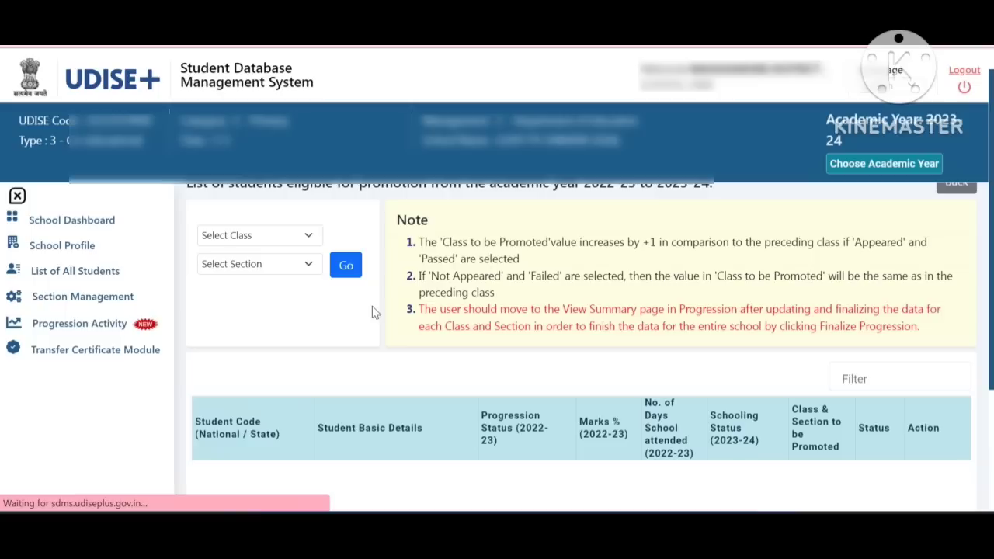
left_click(277, 234)
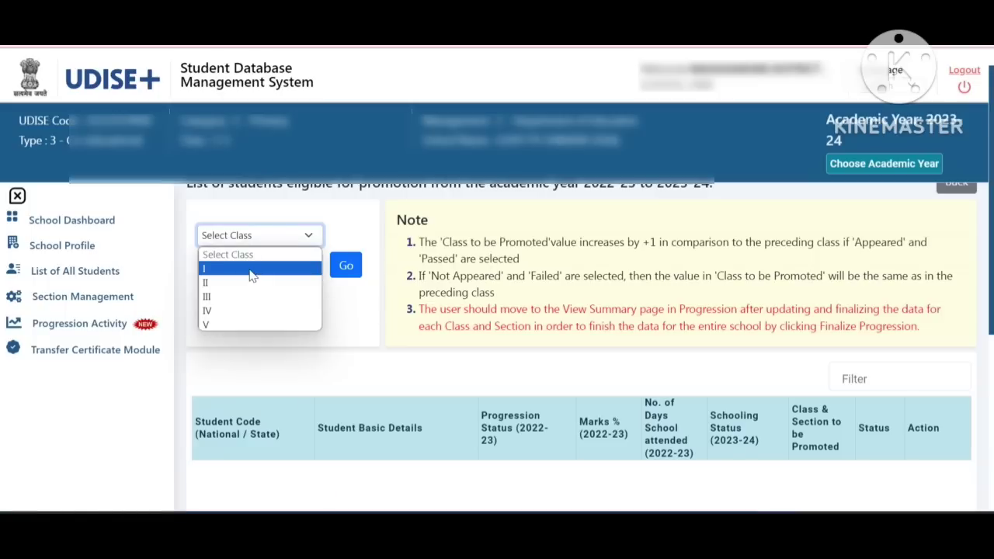
left_click(259, 278)
left_click(262, 273)
left_click(261, 289)
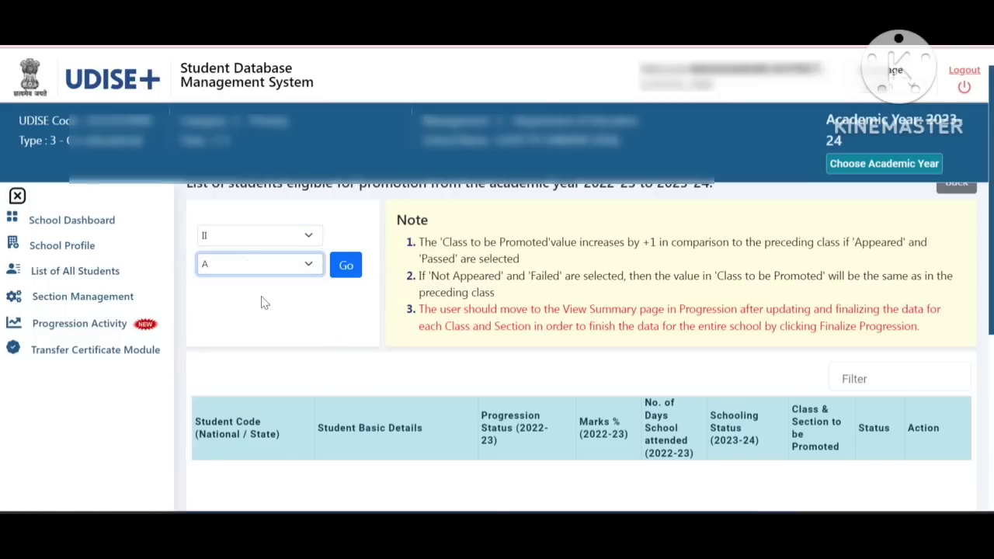
left_click(346, 266)
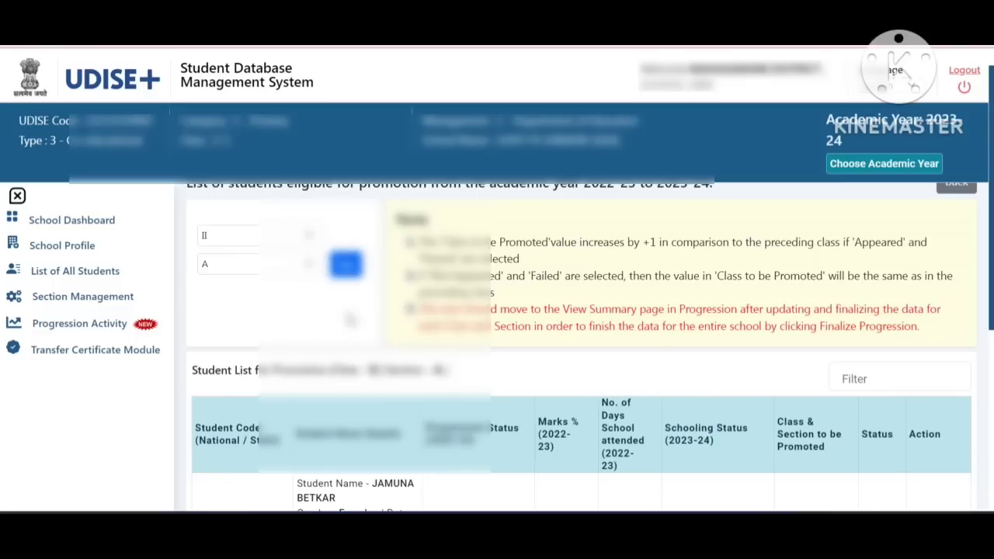
scroll(347, 272, "down", 2)
scroll(349, 320, "down", 3)
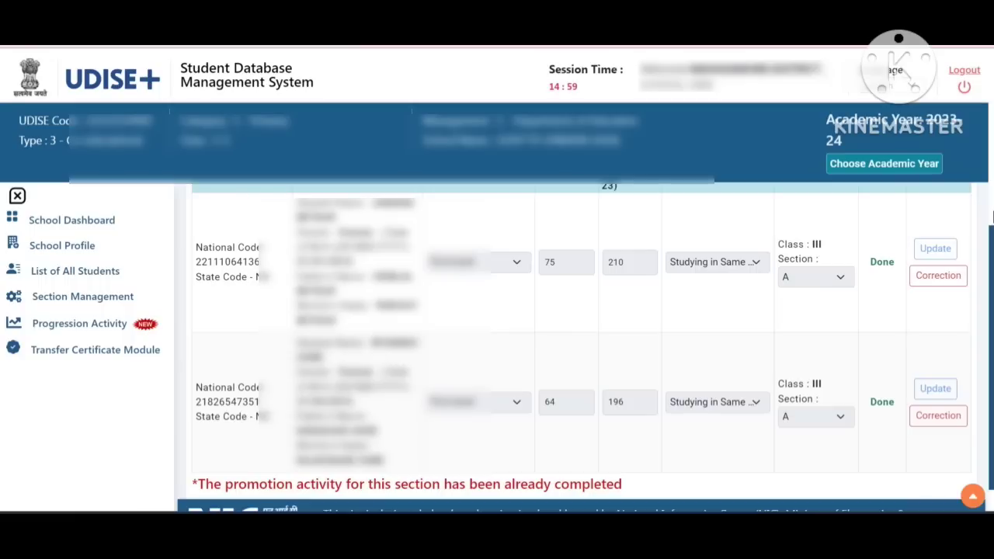
Return to the Progression Activity overview of modules
left_click(112, 327)
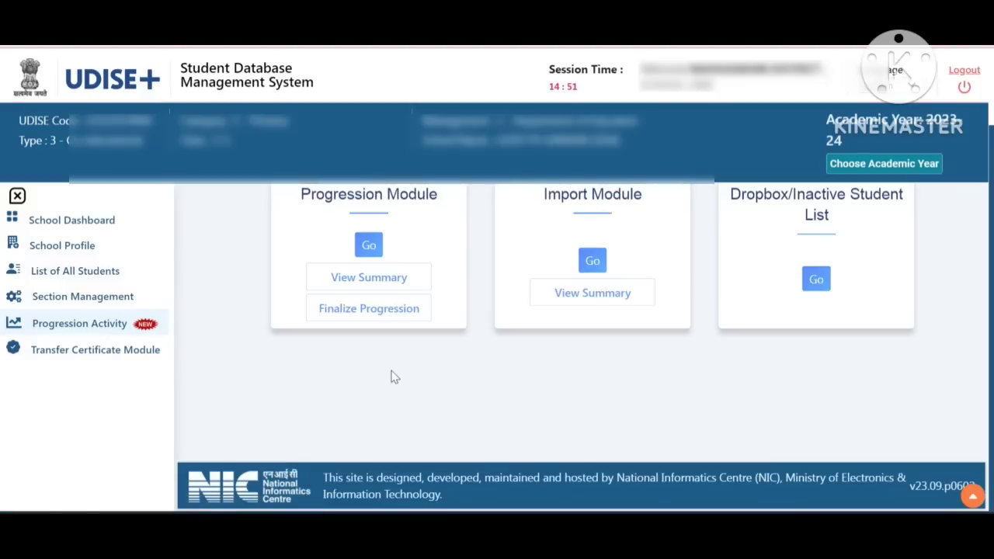
scroll(392, 376, "up", 2)
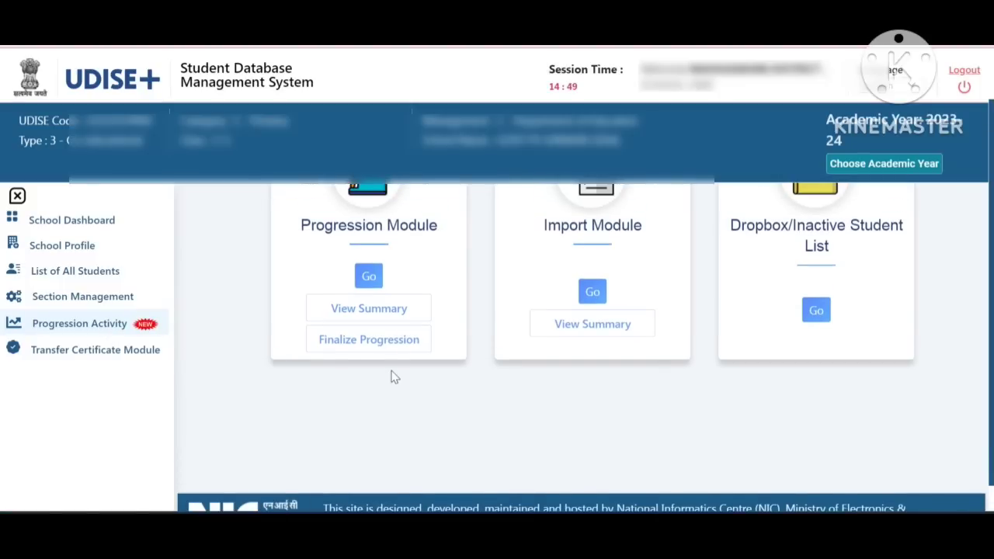